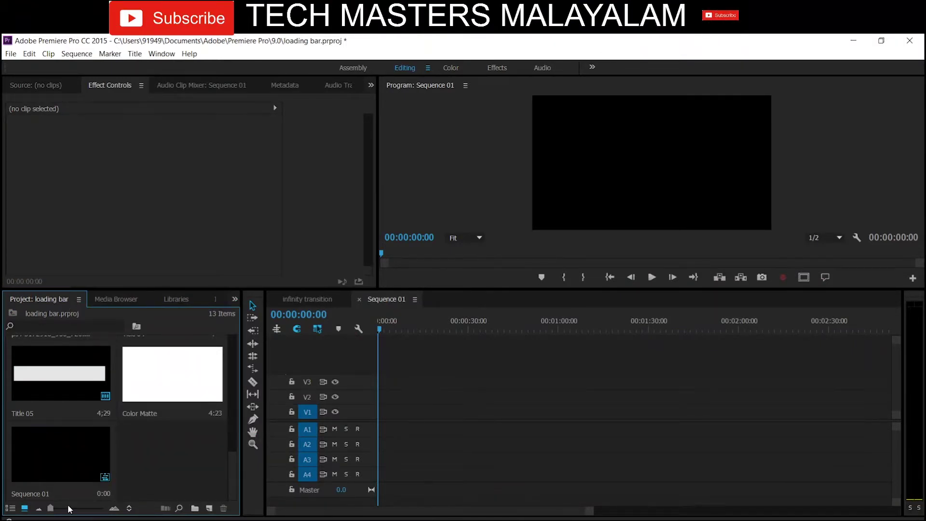
Abandon a new pink colour matte and drag the existing white Color Matte onto V1 at 00:00
{"action": "right_click", "coordinate": [161, 470]}
{"action": "mouse_move", "coordinate": [240, 417]}
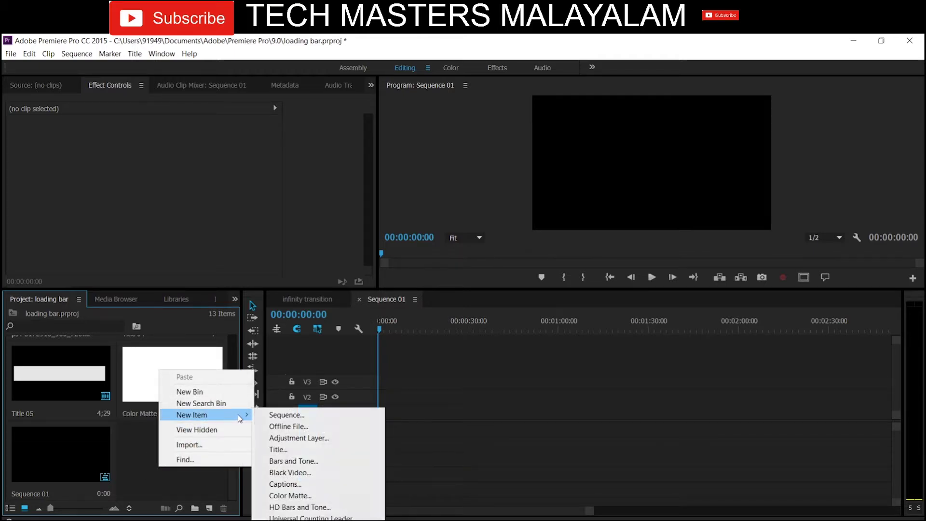
{"action": "left_click", "coordinate": [309, 497]}
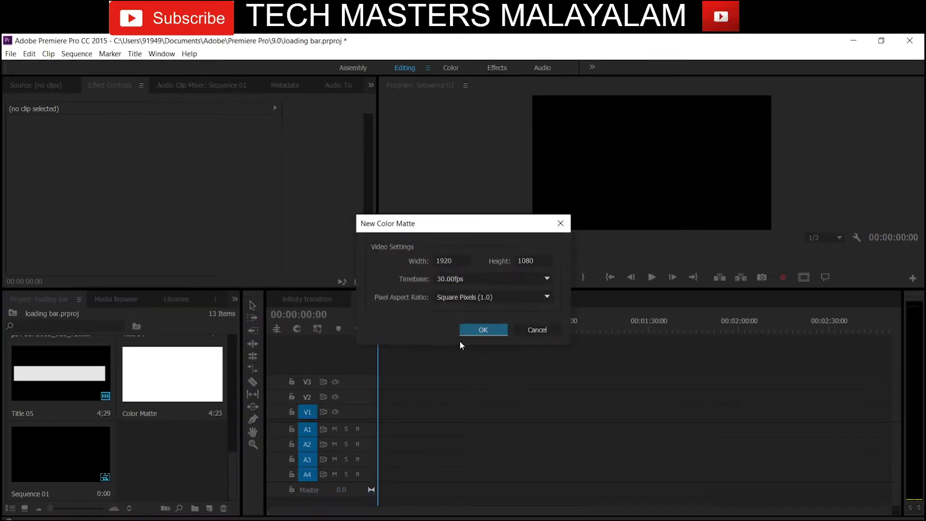
{"action": "left_click", "coordinate": [485, 328]}
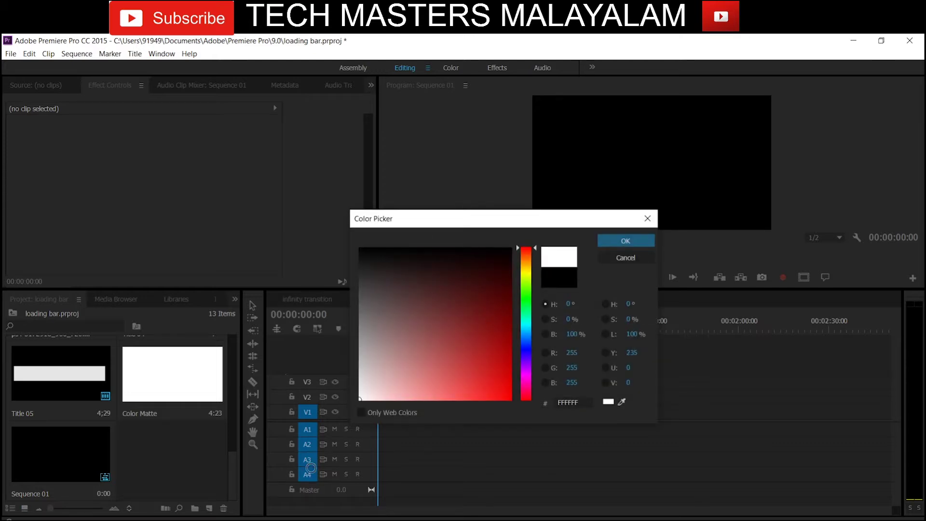
{"action": "left_click", "coordinate": [403, 404]}
{"action": "left_click", "coordinate": [410, 390]}
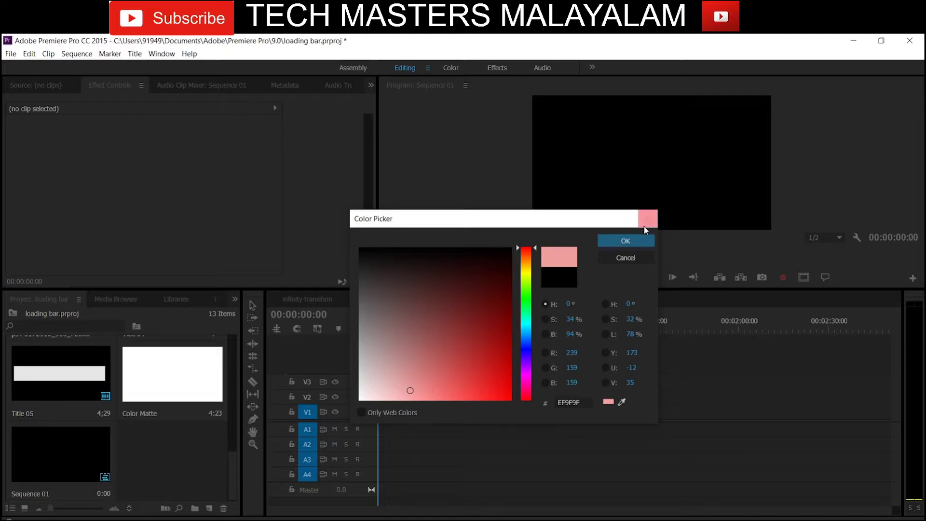
{"action": "left_click", "coordinate": [640, 238]}
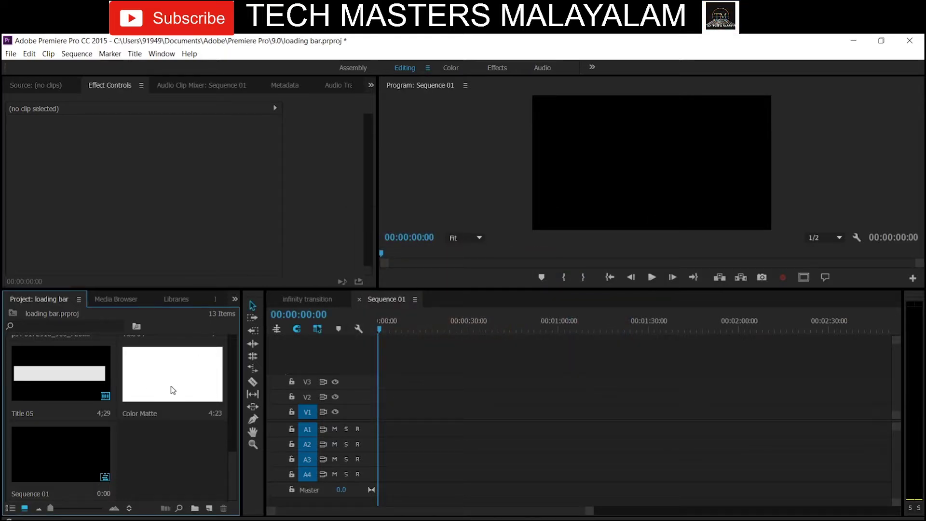
{"action": "left_click_drag", "start_coordinate": [159, 380], "coordinate": [381, 413]}
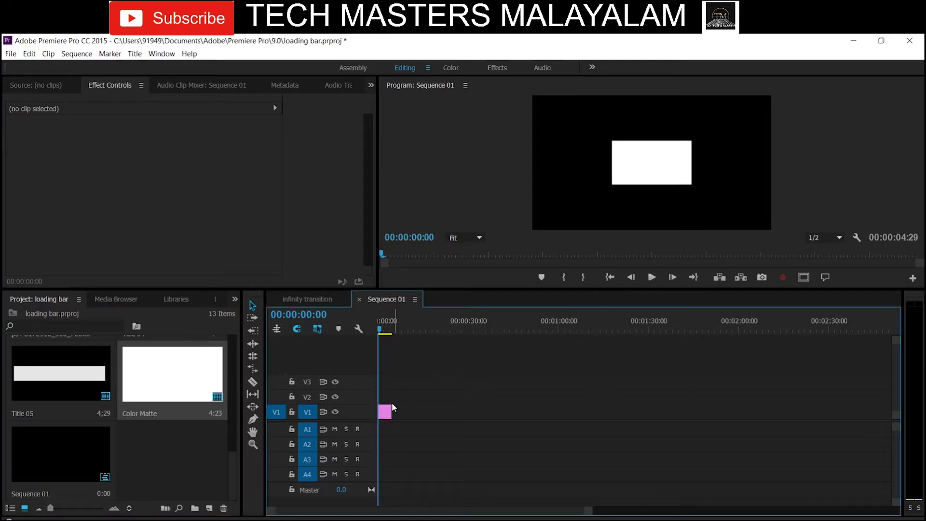
Set the white matte clip on V1 to frame size and zoom the timeline in on it
{"action": "left_click", "coordinate": [385, 410]}
{"action": "right_click", "coordinate": [386, 409]}
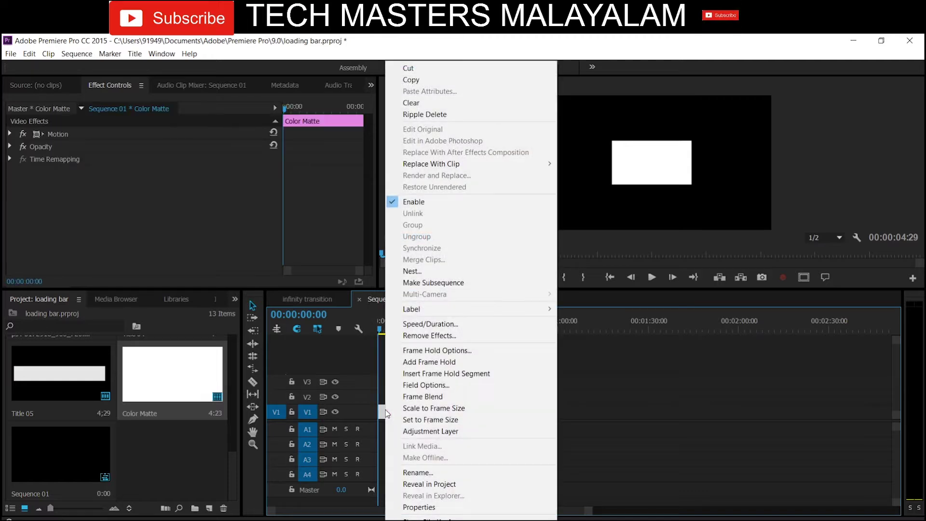
{"action": "left_click", "coordinate": [417, 418]}
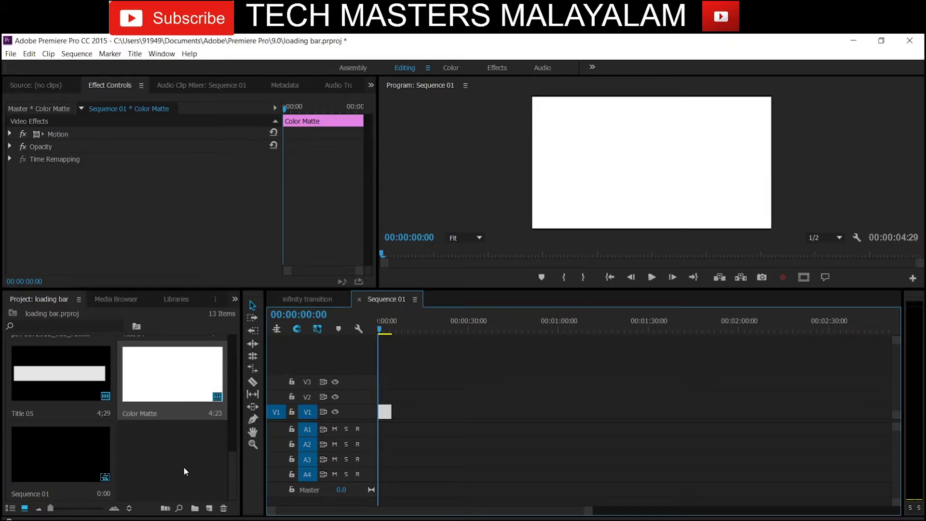
{"action": "key", "text": "equal"}
{"action": "key", "text": "equal"}
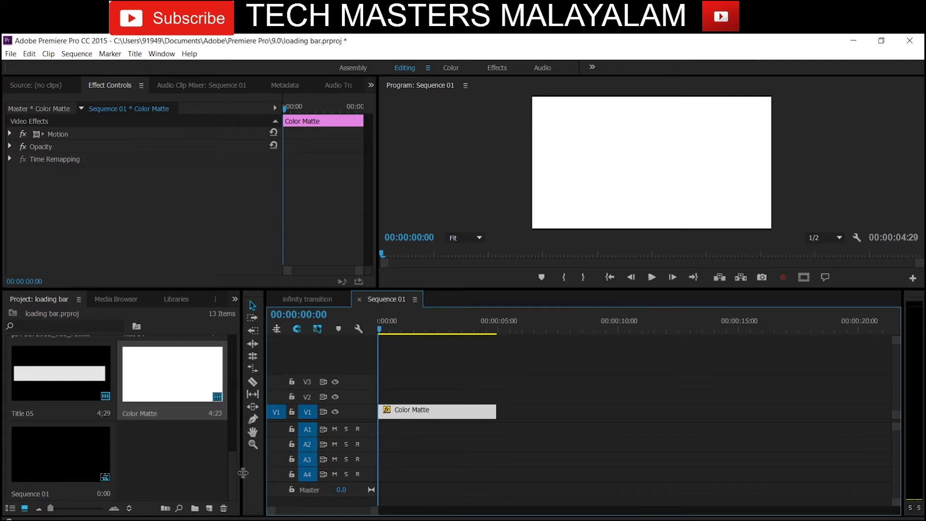
{"action": "key", "text": "equal"}
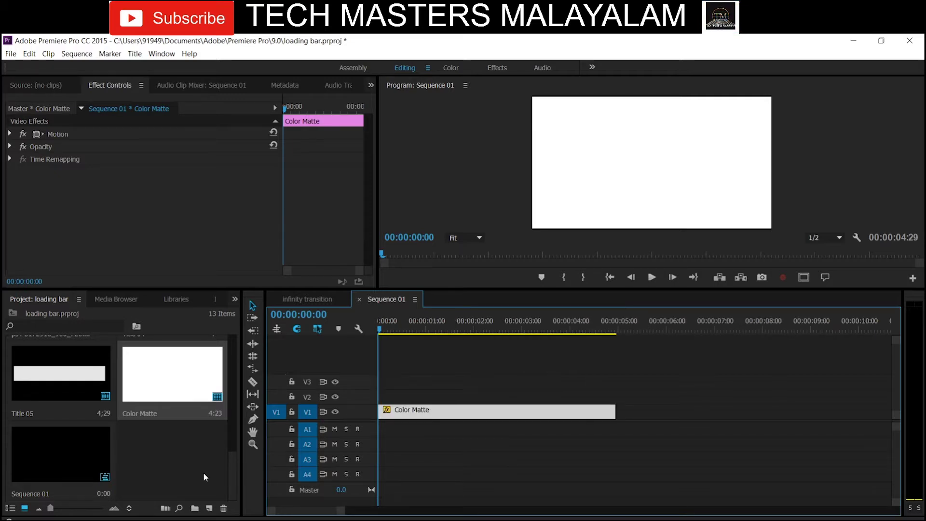
Create a new title, Title 06, from the Project panel's New Item menu
{"action": "right_click", "coordinate": [200, 458]}
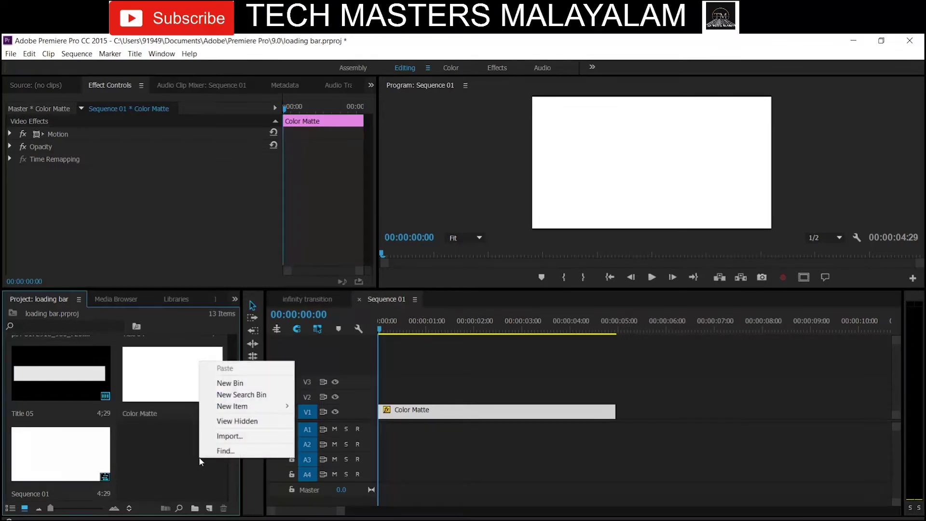
{"action": "mouse_move", "coordinate": [272, 409]}
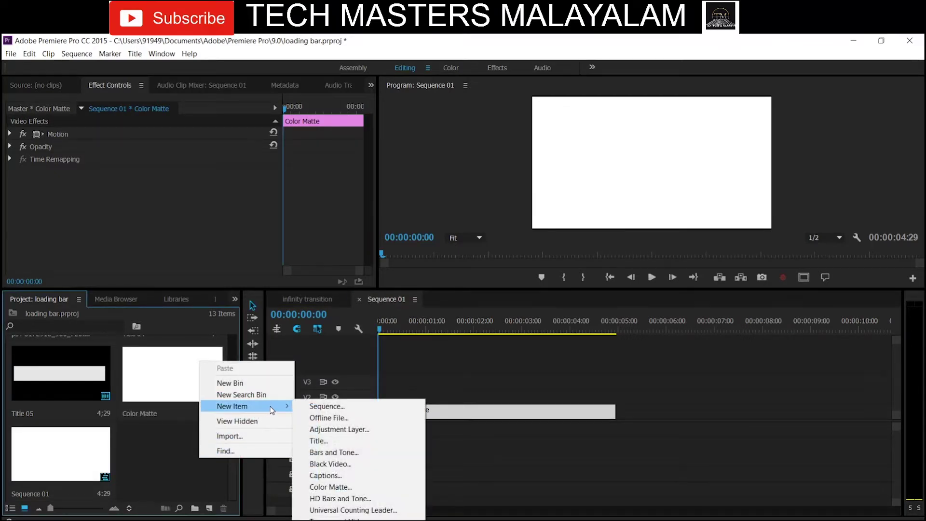
{"action": "left_click", "coordinate": [322, 441]}
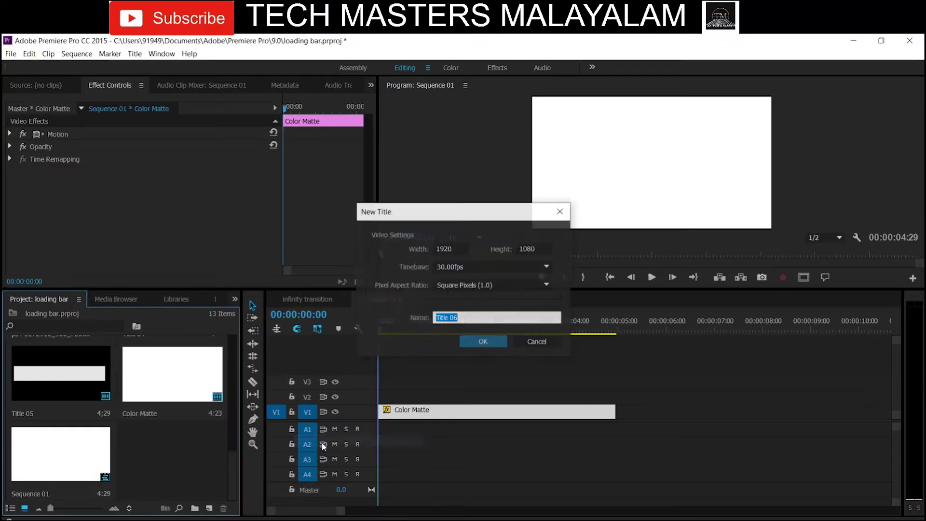
{"action": "left_click", "coordinate": [496, 342]}
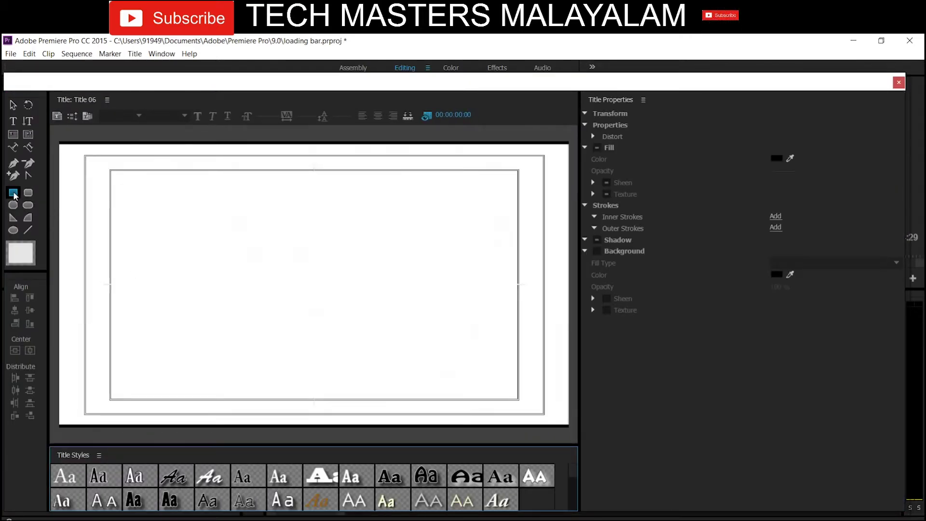
Draw a wide rectangle, about 1524.8 by 143.6, near the bottom of the frame
{"action": "left_click", "coordinate": [13, 193]}
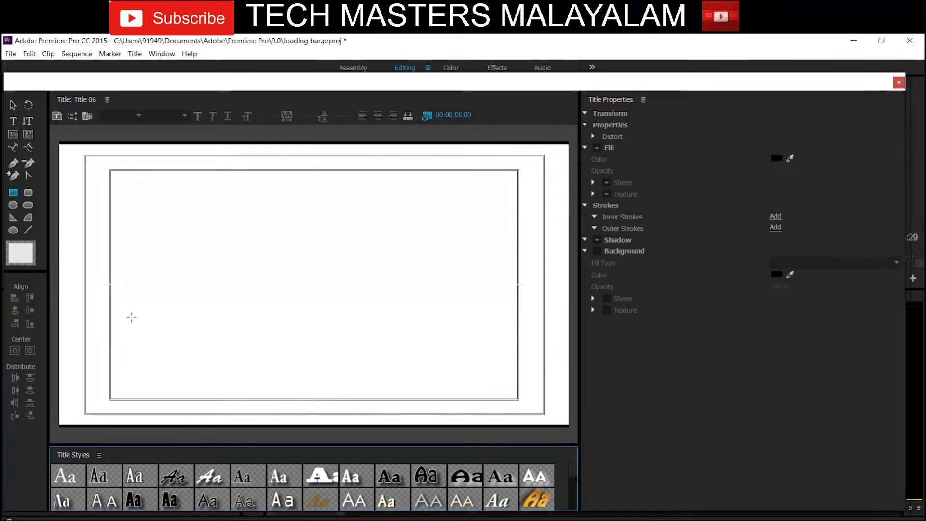
{"action": "mouse_move", "coordinate": [117, 329]}
{"action": "left_mouse_down"}
{"action": "mouse_move", "coordinate": [225, 378]}
{"action": "mouse_move", "coordinate": [381, 370]}
{"action": "left_mouse_up"}
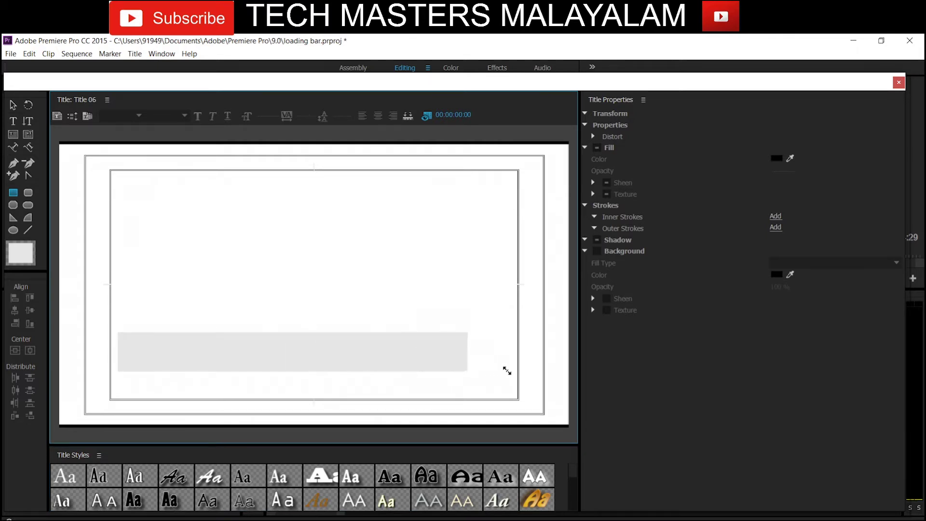
{"action": "mouse_move", "coordinate": [381, 370]}
{"action": "left_mouse_down"}
{"action": "mouse_move", "coordinate": [521, 370]}
{"action": "mouse_move", "coordinate": [479, 354]}
{"action": "left_mouse_up"}
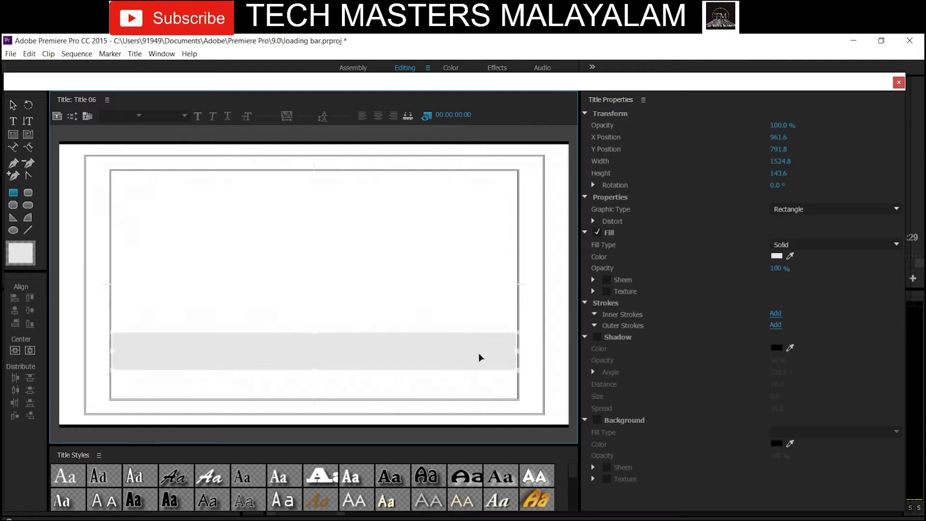
Centre the bar horizontally and set its fill opacity to 0%
{"action": "left_click", "coordinate": [30, 351]}
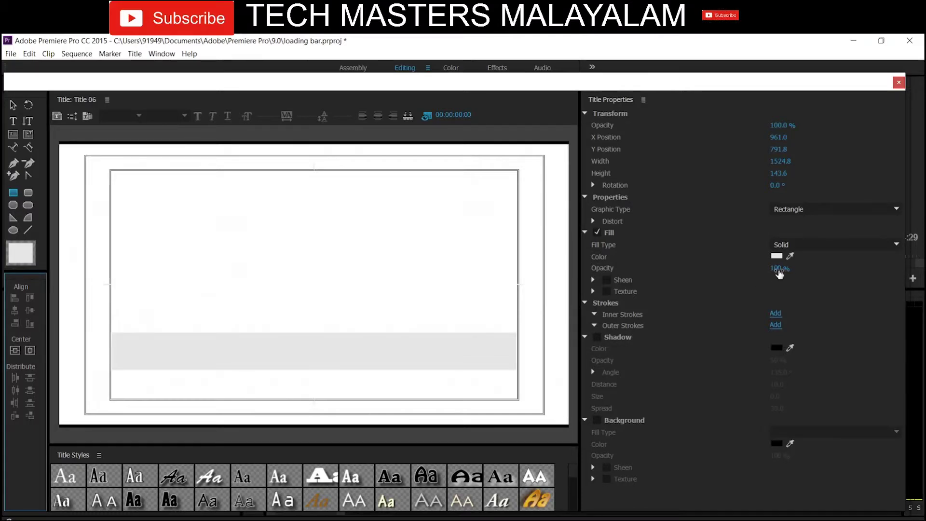
{"action": "left_click", "coordinate": [781, 276]}
{"action": "left_click_drag", "start_coordinate": [778, 268], "coordinate": [770, 268]}
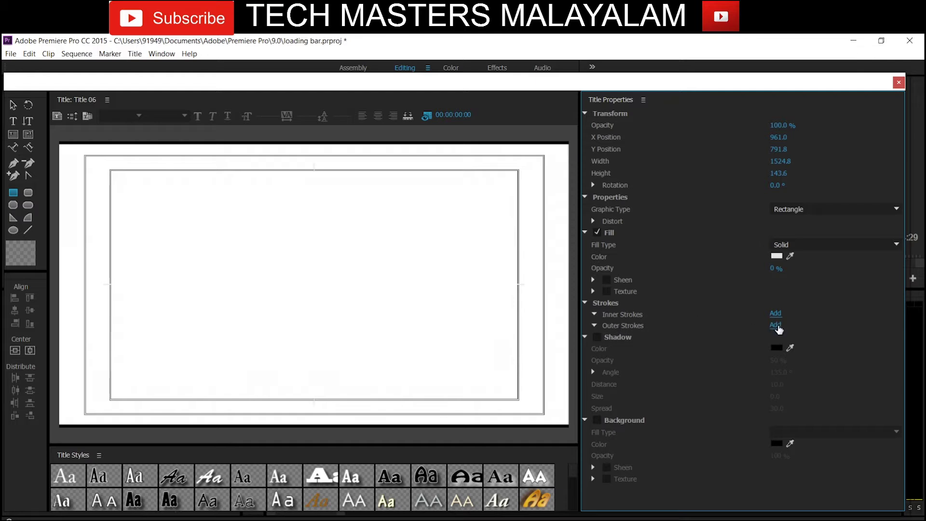
Give the bar a black Outer Stroke of size 10 and close the Title Designer
{"action": "left_click", "coordinate": [775, 326]}
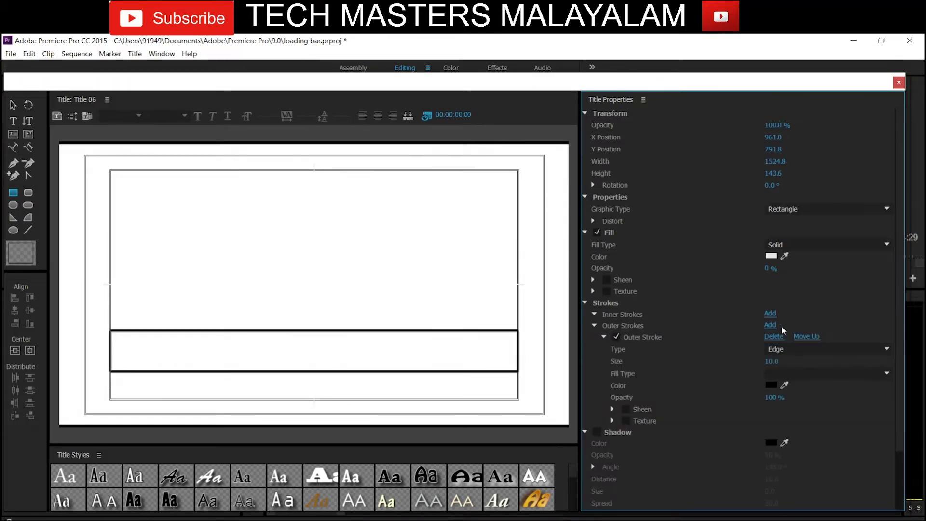
{"action": "left_click", "coordinate": [277, 362]}
{"action": "left_click", "coordinate": [499, 374]}
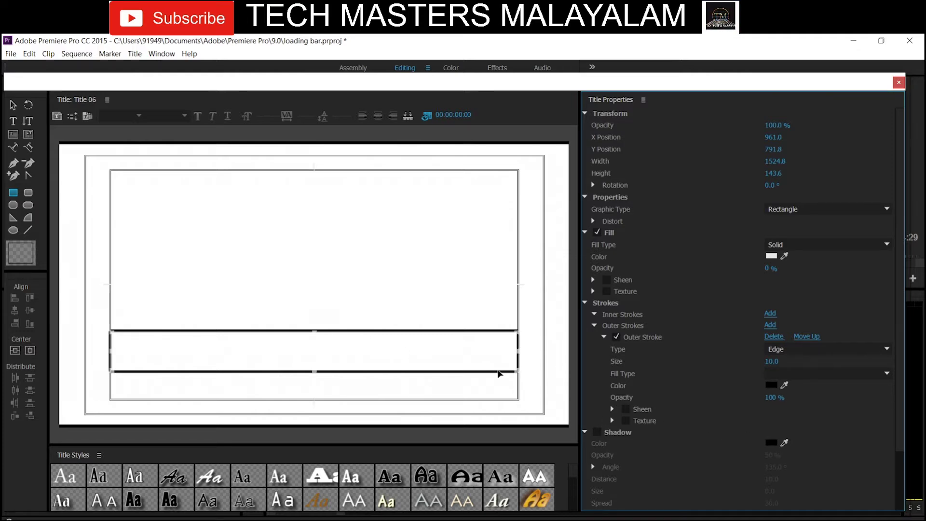
{"action": "left_click", "coordinate": [772, 386]}
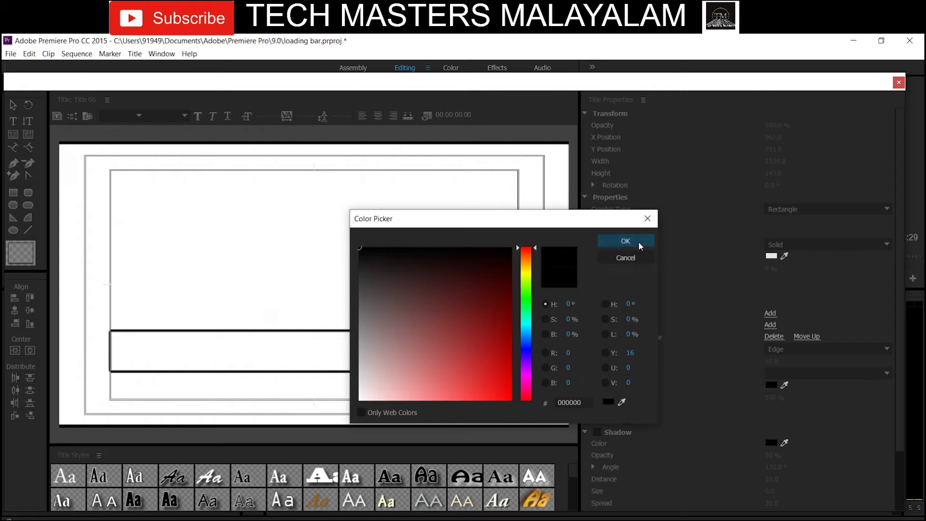
{"action": "left_click", "coordinate": [638, 241]}
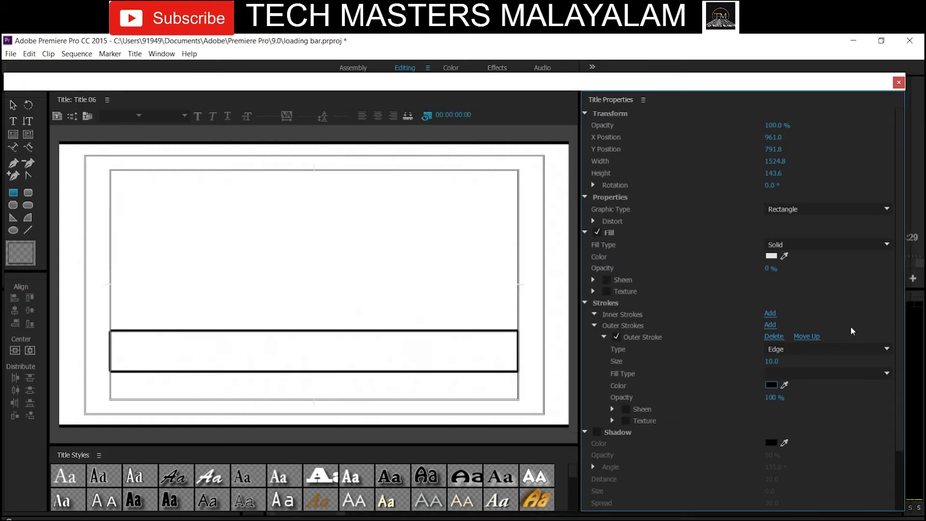
{"action": "left_click", "coordinate": [898, 83]}
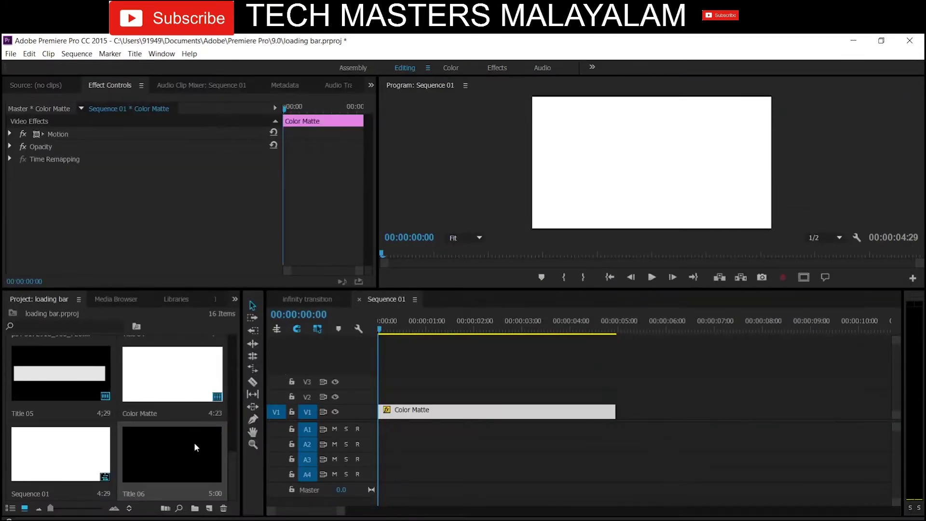
Place Title 06 on V2 above the matte, trimmed to end with it
{"action": "left_click_drag", "start_coordinate": [184, 452], "coordinate": [381, 394]}
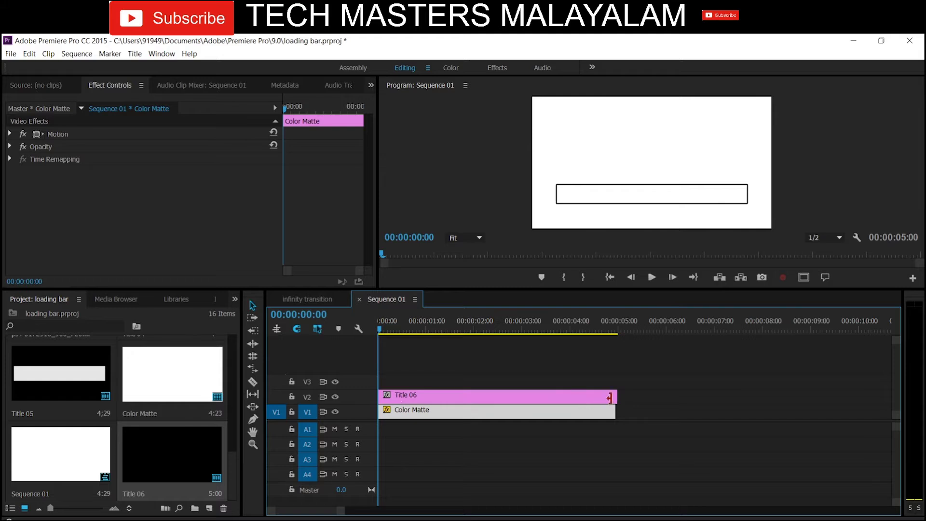
{"action": "left_click_drag", "start_coordinate": [616, 397], "coordinate": [613, 396]}
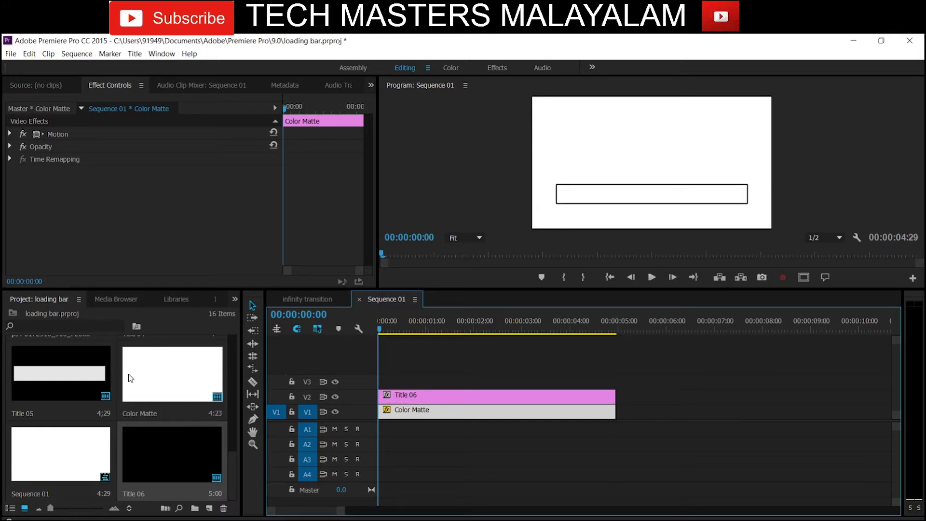
{"action": "right_click", "coordinate": [113, 499]}
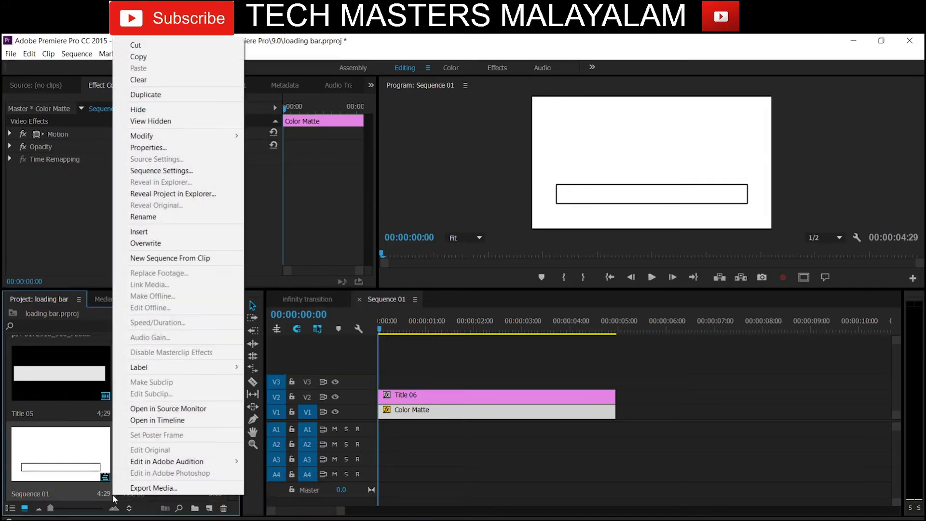
{"action": "left_click", "coordinate": [101, 326]}
Start a new title from the Project panel's New Item > Title menu
{"action": "right_click", "coordinate": [156, 331]}
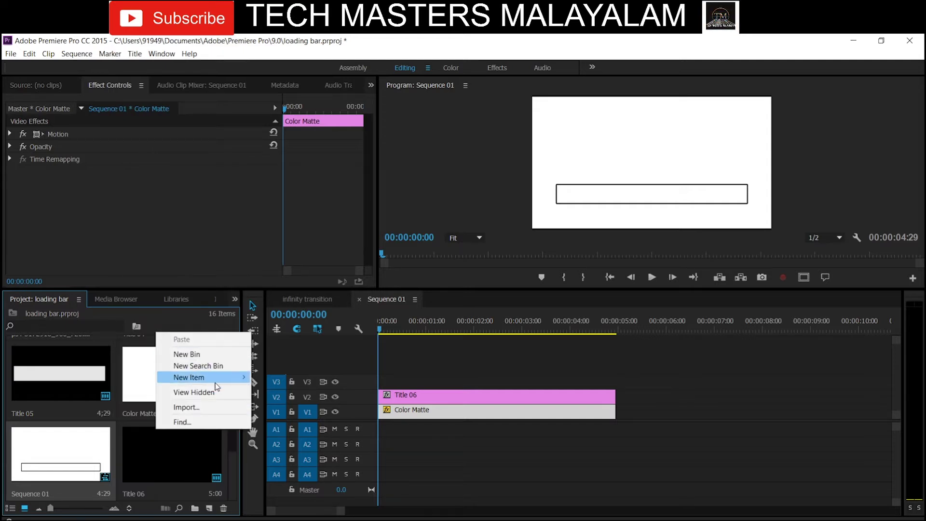
{"action": "mouse_move", "coordinate": [218, 381]}
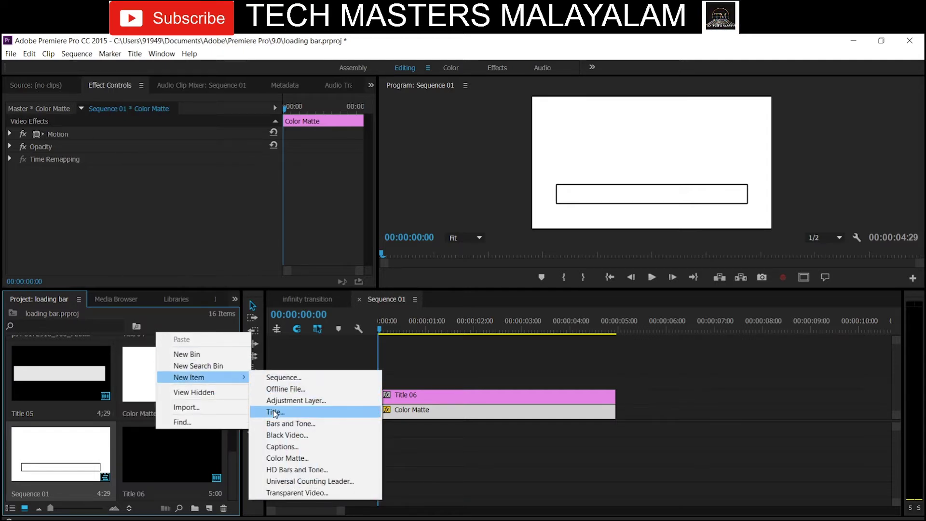
{"action": "left_click", "coordinate": [284, 412]}
Create Title 07 and draw a rectangle covering the outlined bar
{"action": "left_click", "coordinate": [488, 337]}
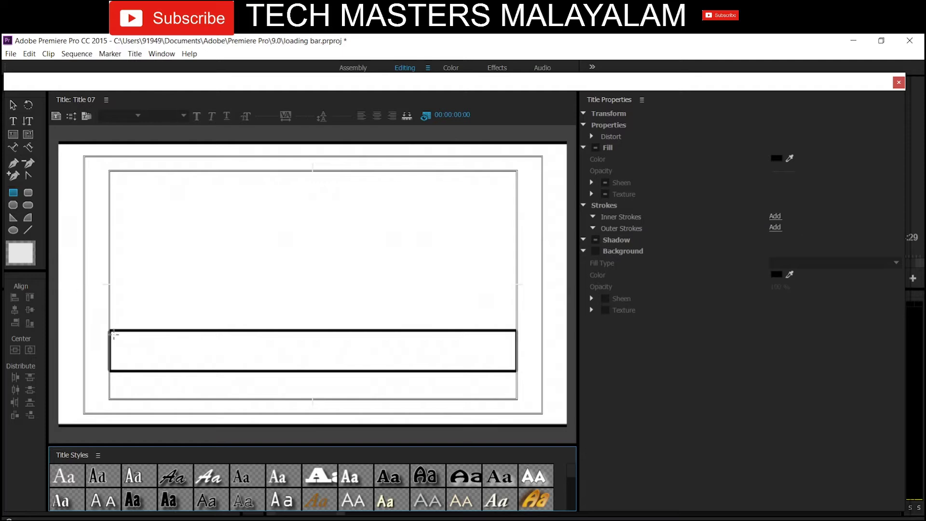
{"action": "left_click", "coordinate": [111, 333]}
{"action": "mouse_move", "coordinate": [130, 345]}
{"action": "left_mouse_down"}
{"action": "mouse_move", "coordinate": [188, 367]}
{"action": "mouse_move", "coordinate": [522, 369]}
{"action": "mouse_move", "coordinate": [514, 369]}
{"action": "left_mouse_up"}
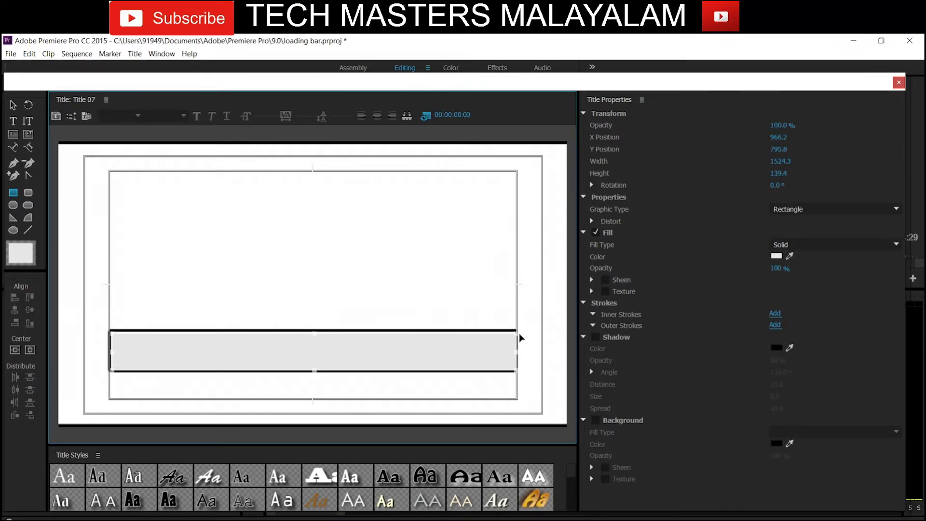
{"action": "left_click_drag", "start_coordinate": [516, 330], "coordinate": [514, 332]}
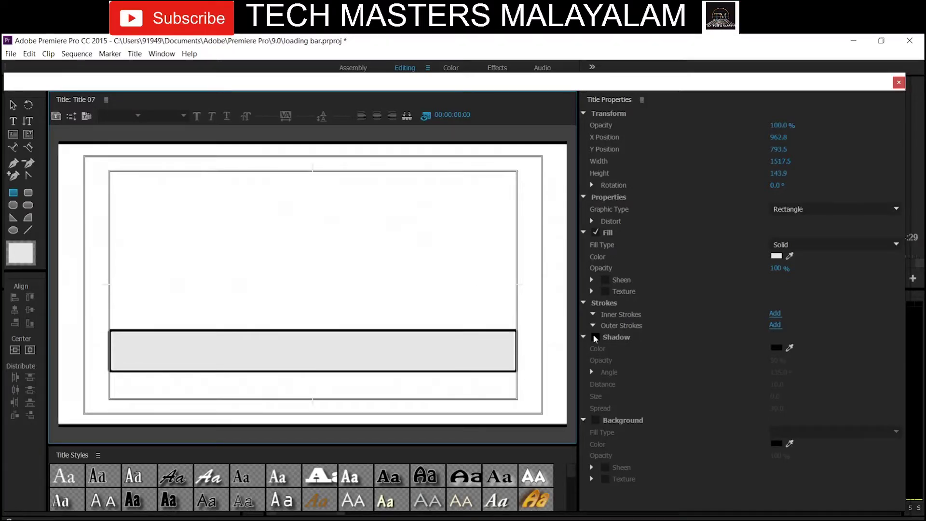
Fill the rectangle mid green, nudge its left edge, and close the title designer
{"action": "left_click", "coordinate": [777, 257]}
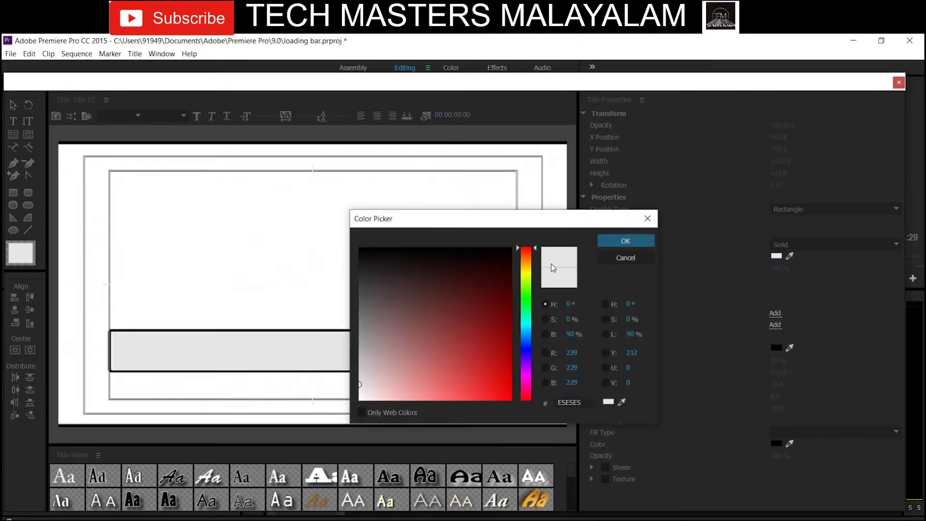
{"action": "left_click", "coordinate": [530, 299]}
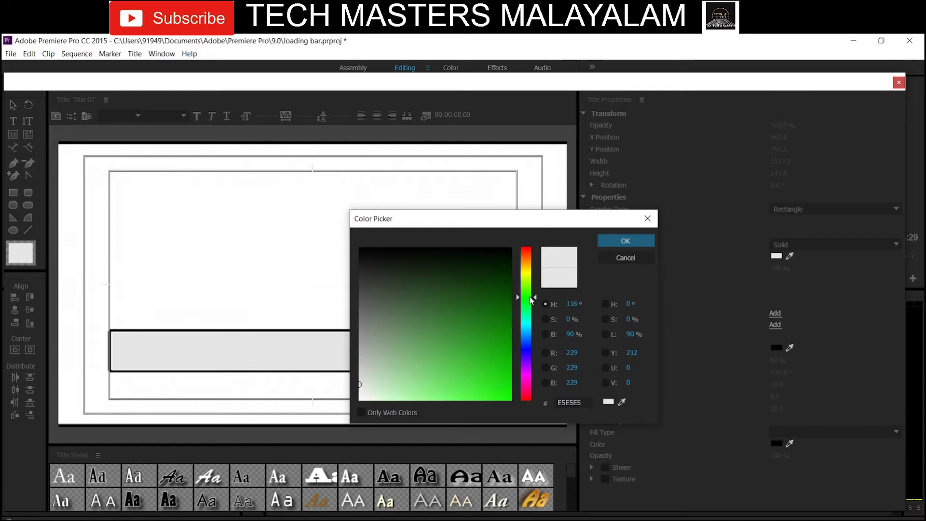
{"action": "left_click", "coordinate": [476, 359]}
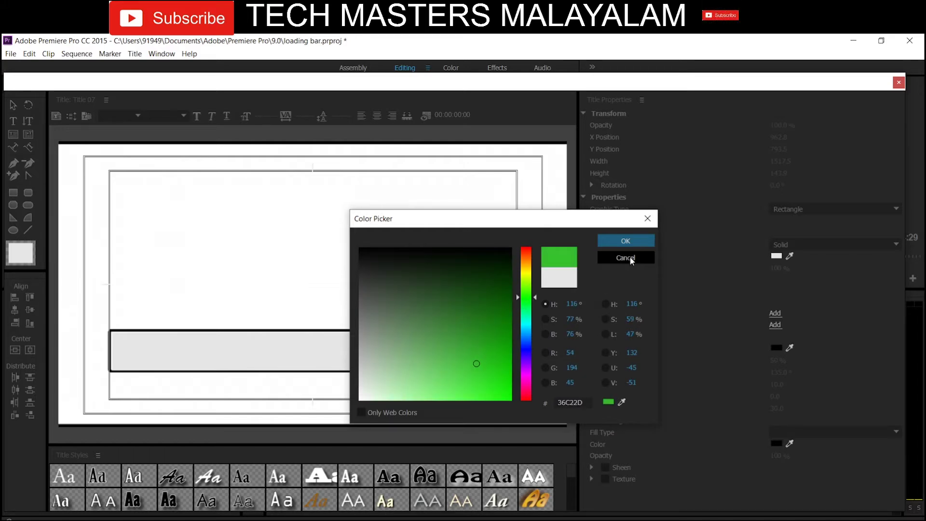
{"action": "left_click", "coordinate": [636, 241]}
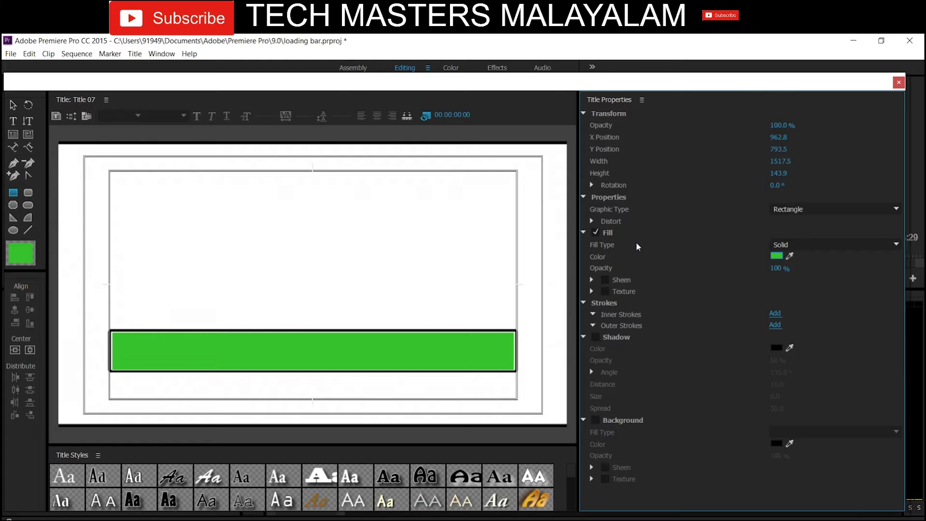
{"action": "left_click", "coordinate": [13, 105]}
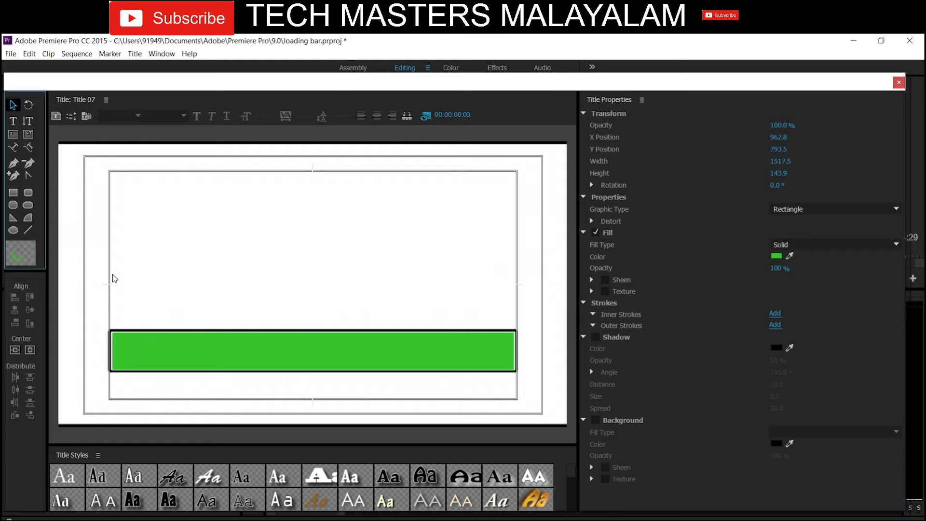
{"action": "left_click_drag", "start_coordinate": [112, 332], "coordinate": [111, 332]}
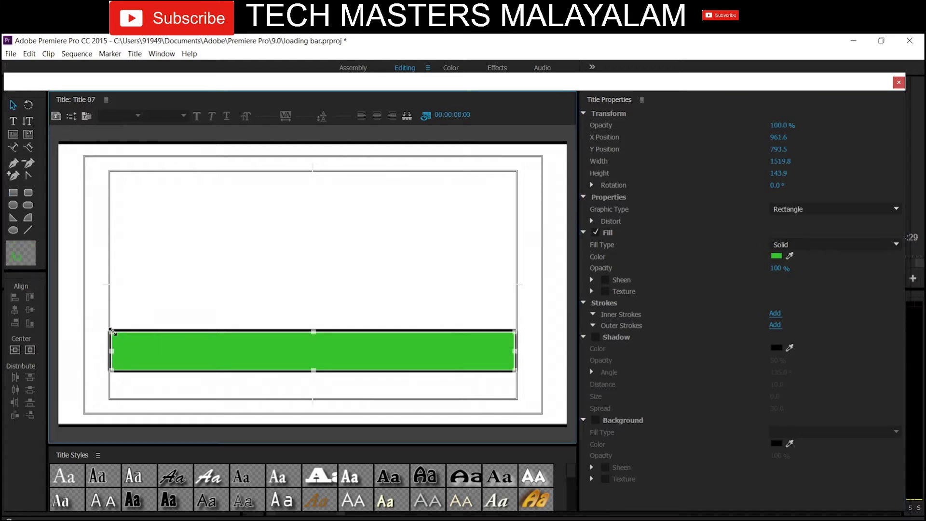
{"action": "left_click", "coordinate": [190, 316]}
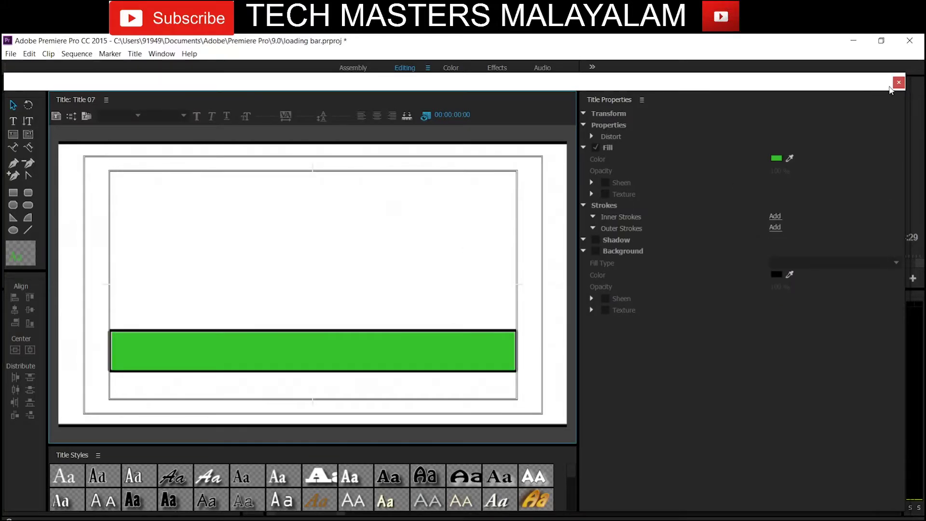
{"action": "left_click", "coordinate": [897, 85]}
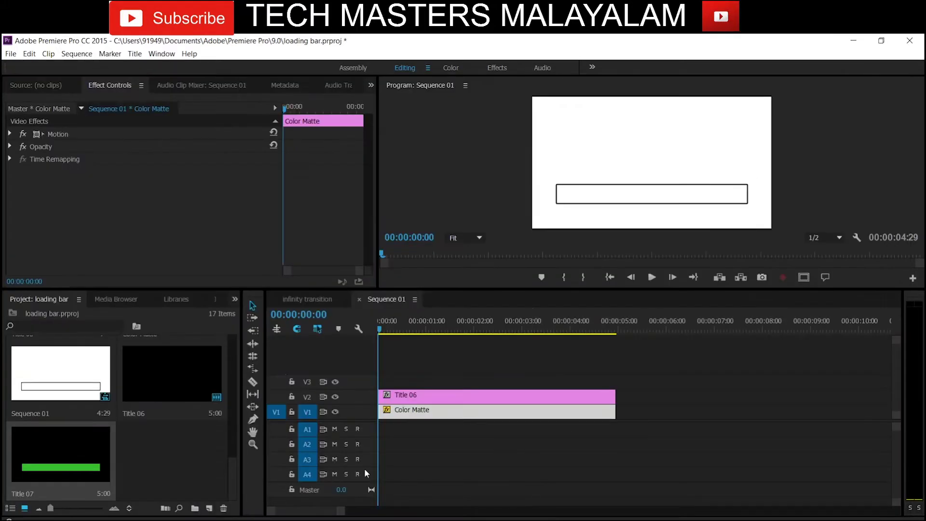
Put Title 07 on V3, trim it to end with the other clips, and preview the maximized Program monitor
{"action": "left_click_drag", "start_coordinate": [50, 467], "coordinate": [386, 381]}
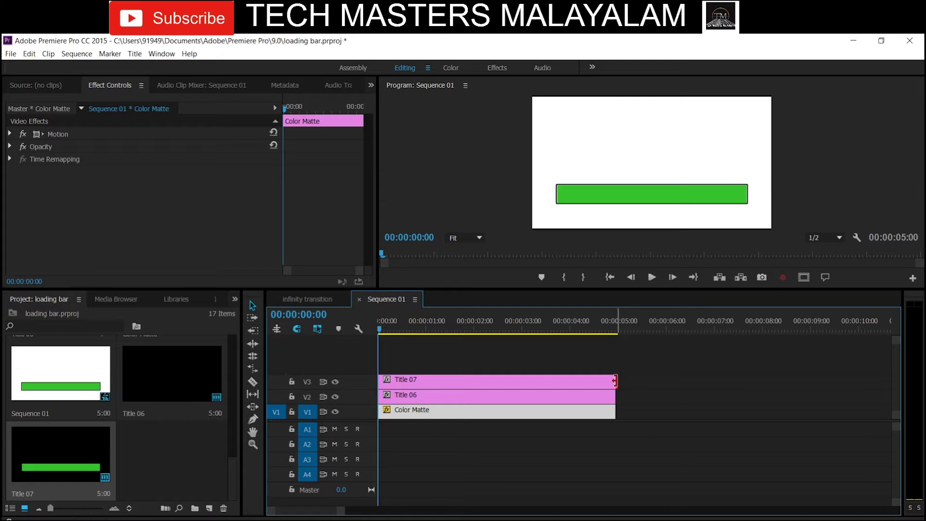
{"action": "left_click_drag", "start_coordinate": [613, 378], "coordinate": [616, 380]}
{"action": "left_click", "coordinate": [723, 105]}
{"action": "key", "text": "grave"}
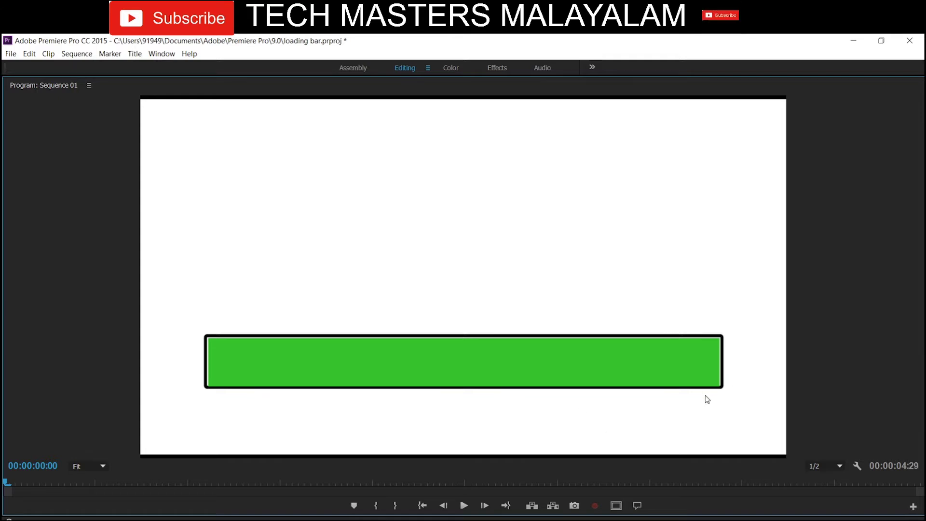
{"action": "key", "text": "grave"}
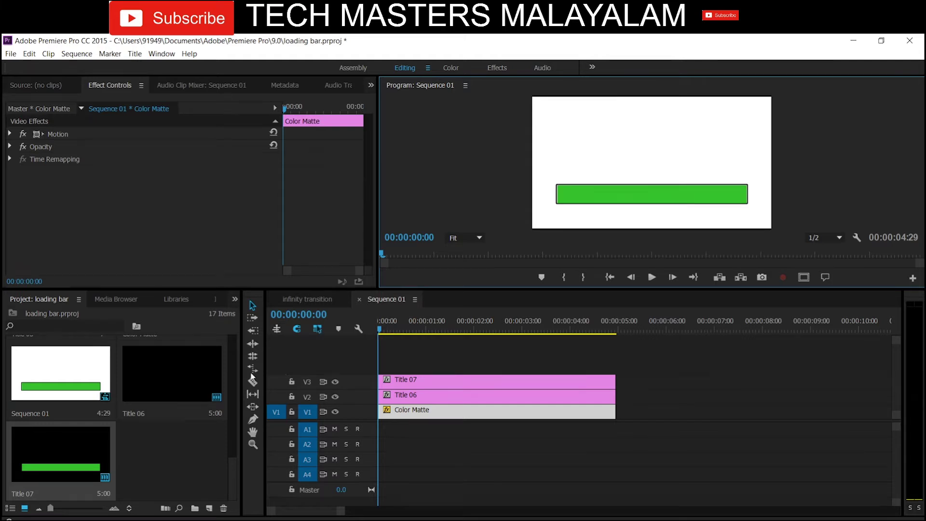
Add Title 08 via New Item > Title and accept its default settings
{"action": "right_click", "coordinate": [167, 454]}
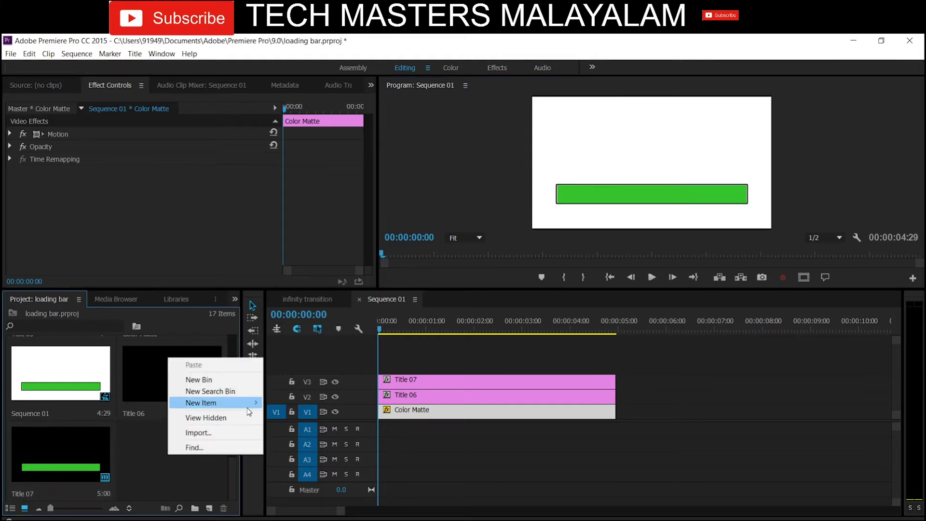
{"action": "mouse_move", "coordinate": [249, 408]}
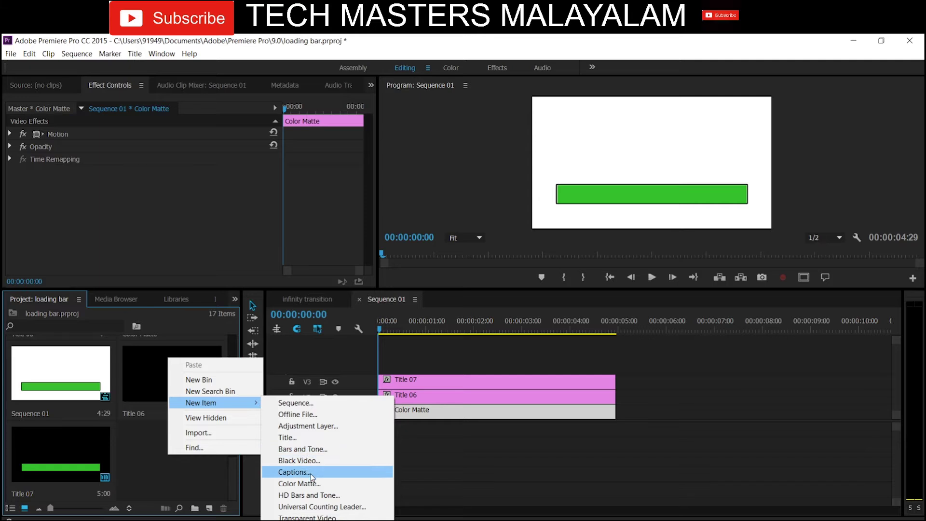
{"action": "left_click", "coordinate": [314, 436]}
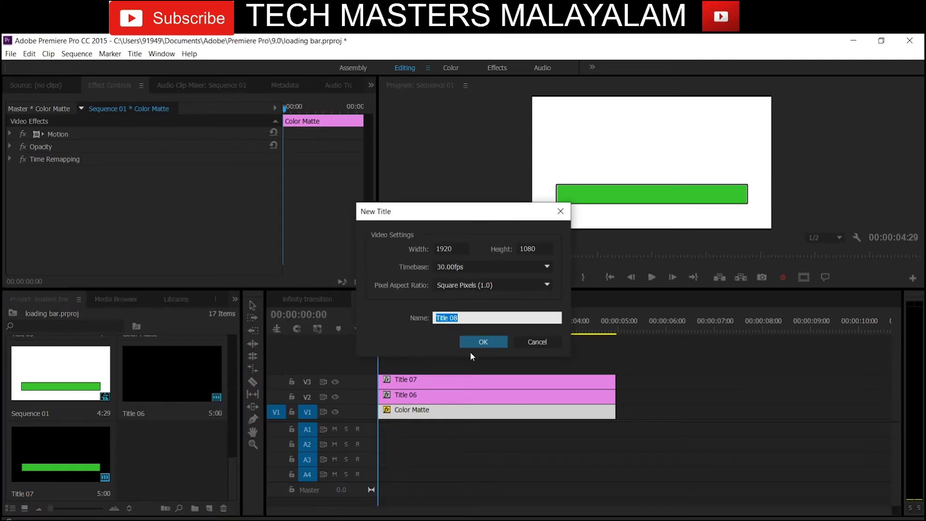
{"action": "left_click", "coordinate": [477, 341]}
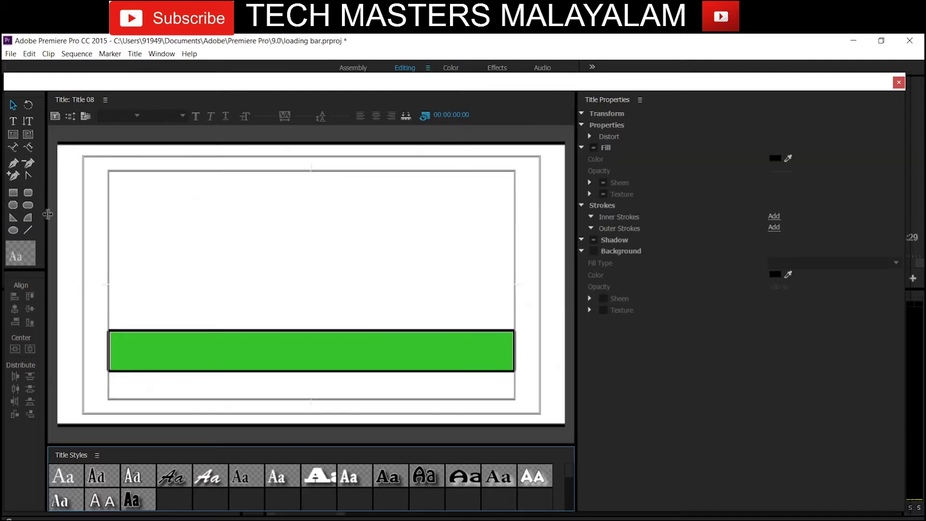
With the Type tool on the green bar, set the font to Montserrat SemiBold
{"action": "left_click", "coordinate": [13, 121]}
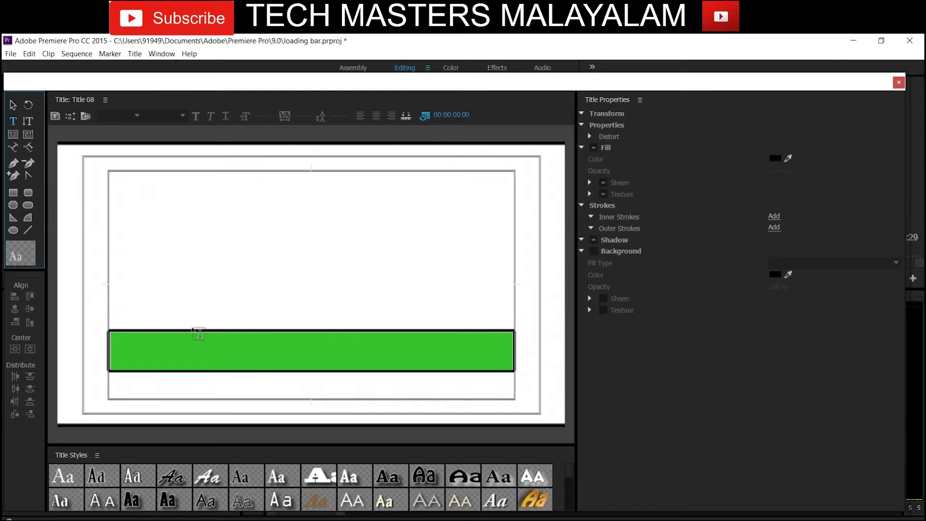
{"action": "left_click", "coordinate": [236, 348]}
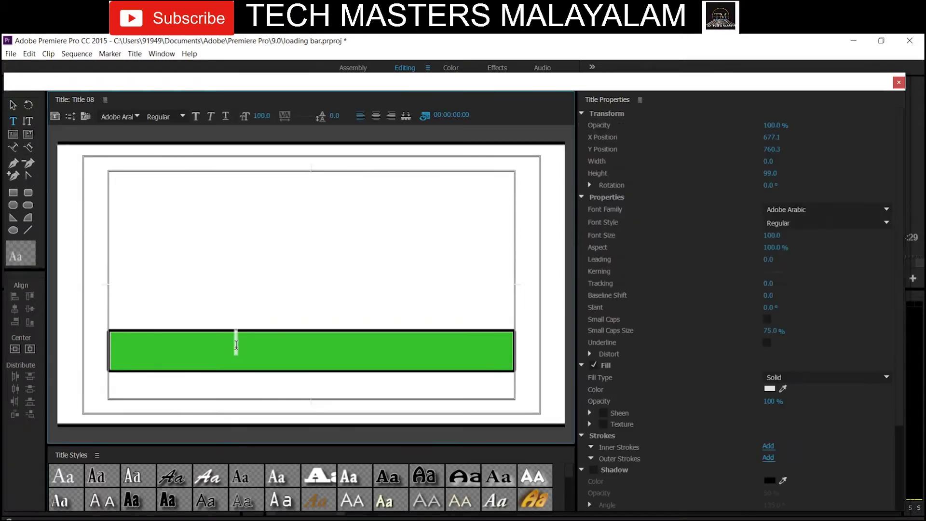
{"action": "type", "text": "loa"}
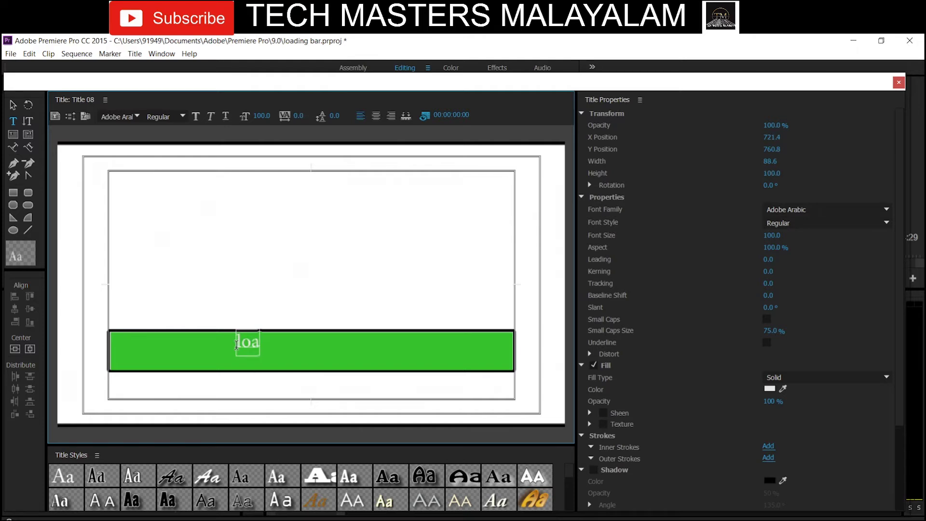
{"action": "key", "text": "BackSpace"}
{"action": "key", "text": "BackSpace"}
{"action": "key", "text": "BackSpace"}
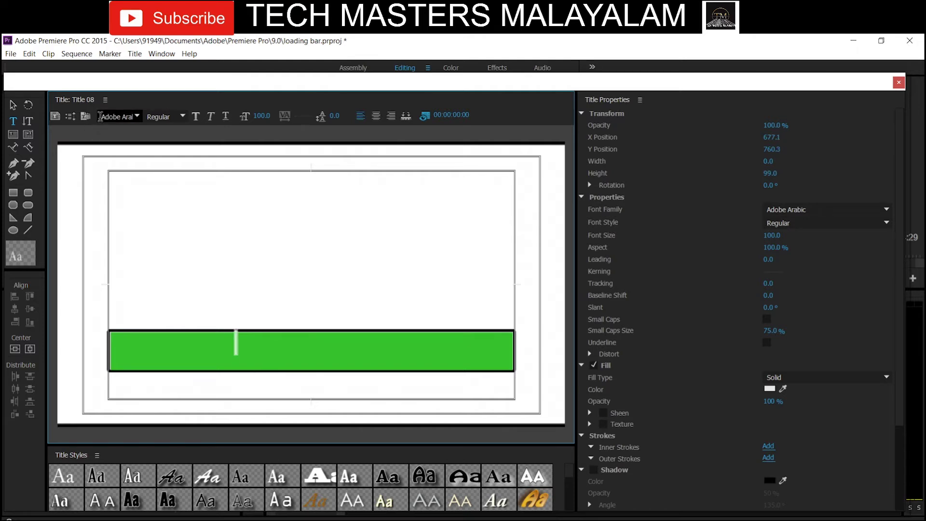
{"action": "left_click", "coordinate": [100, 117]}
{"action": "type", "text": "Mongol"}
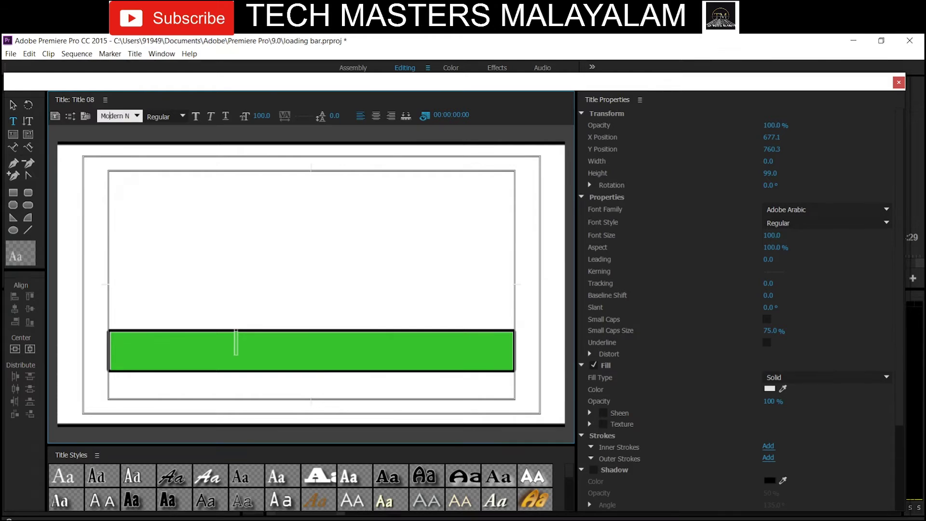
{"action": "type", "text": "ian"}
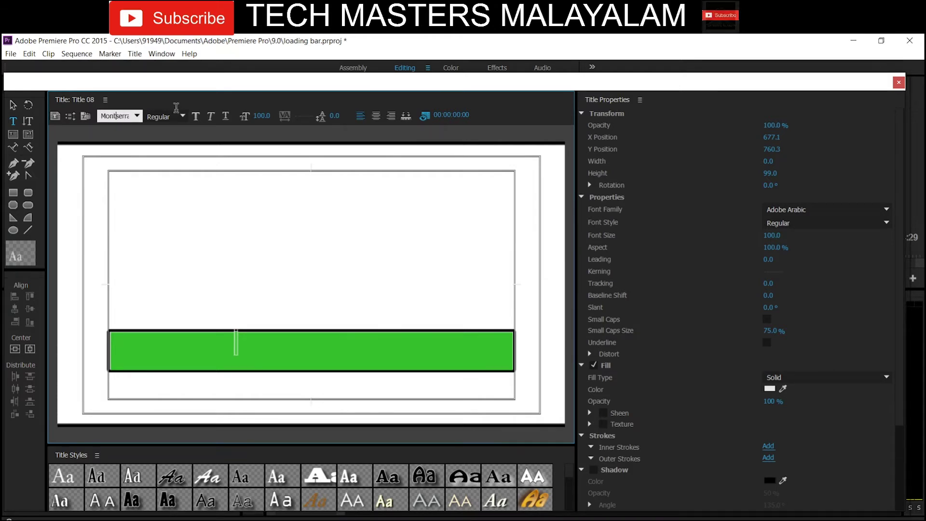
{"action": "left_click", "coordinate": [176, 116]}
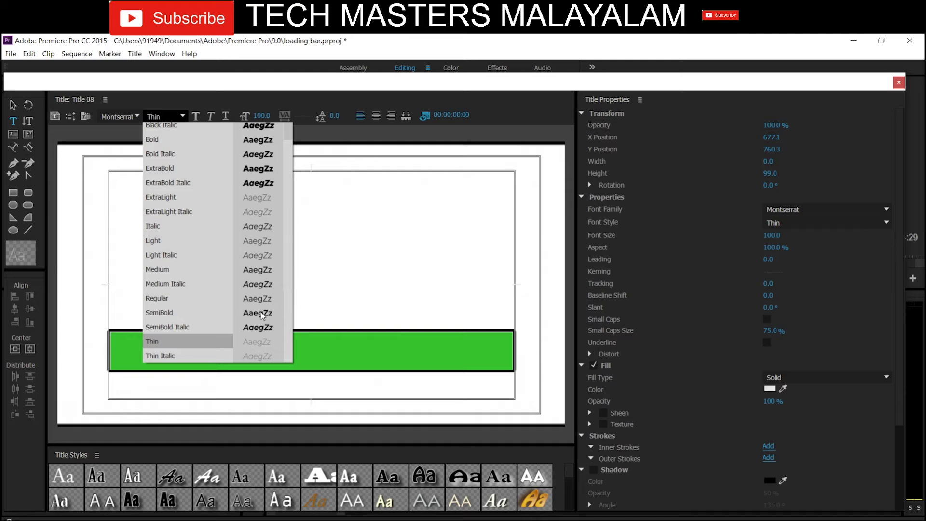
{"action": "left_click", "coordinate": [261, 314]}
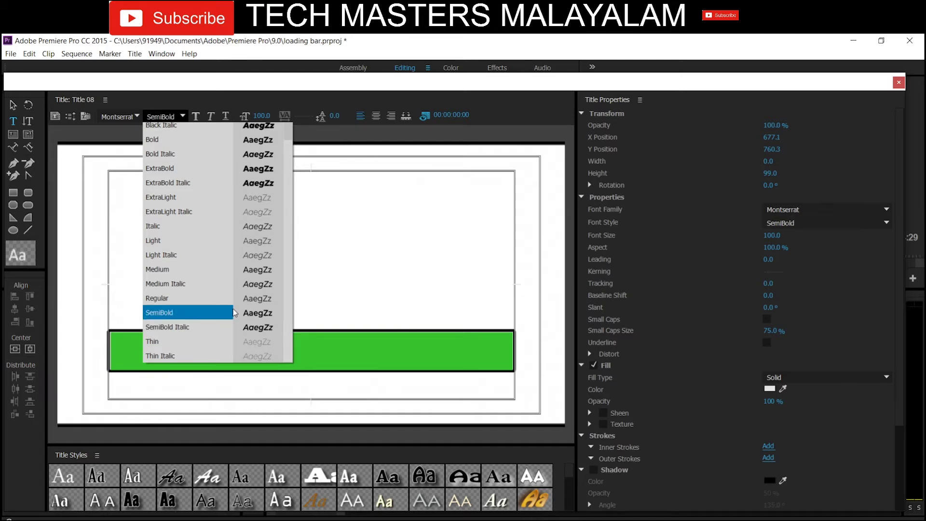
{"action": "left_click", "coordinate": [211, 368]}
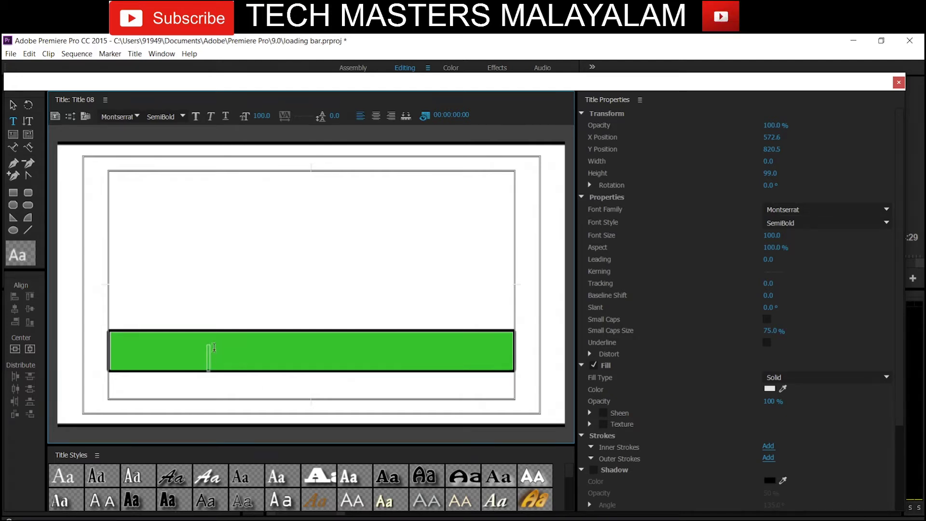
Type LOADING in the bar, enlarge it, and centre it horizontally
{"action": "type", "text": "lo"}
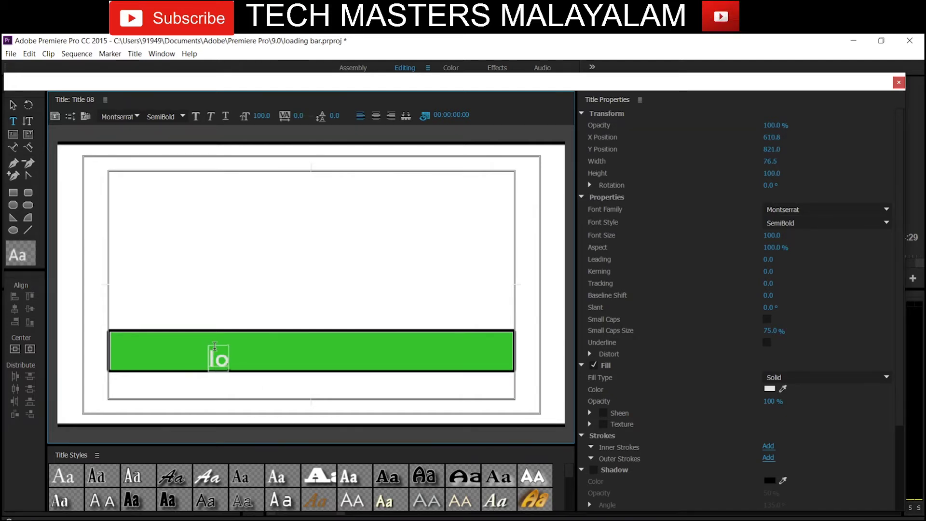
{"action": "key", "text": "BackSpace"}
{"action": "key", "text": "BackSpace"}
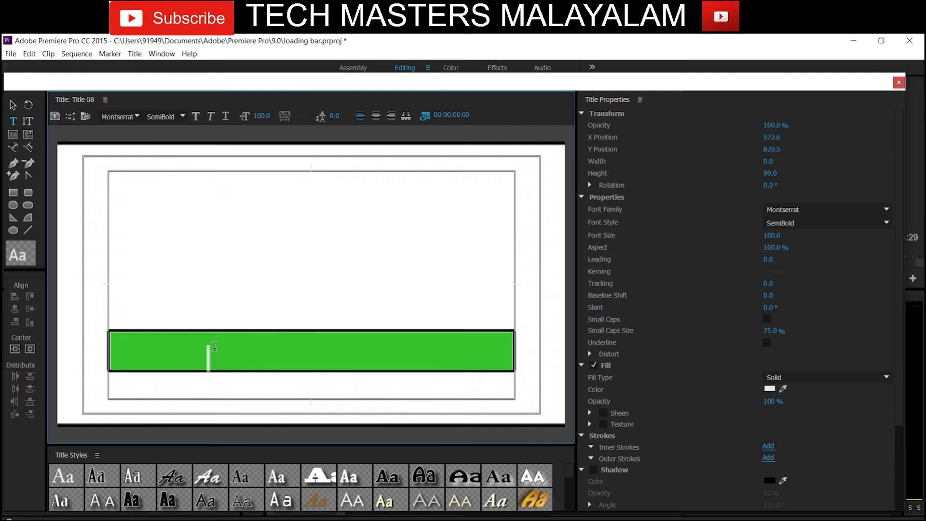
{"action": "type", "text": "LO"}
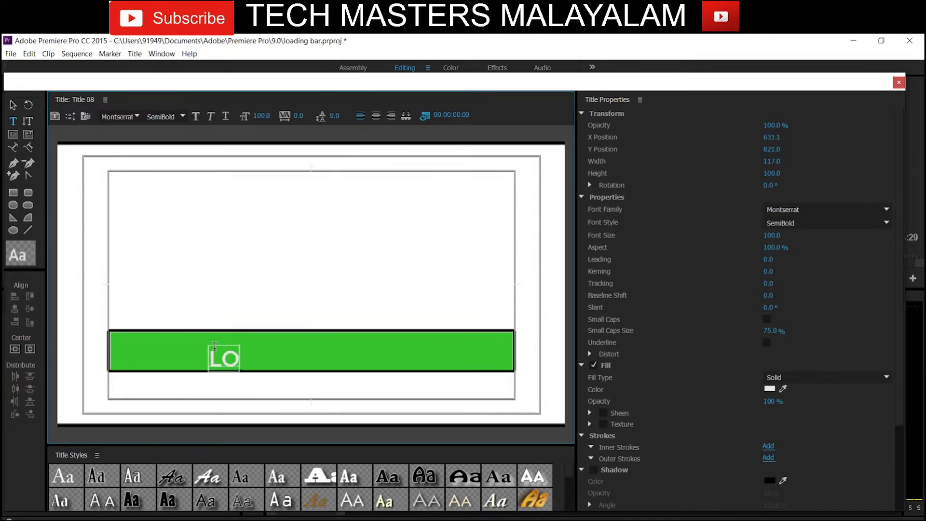
{"action": "type", "text": "ADIN"}
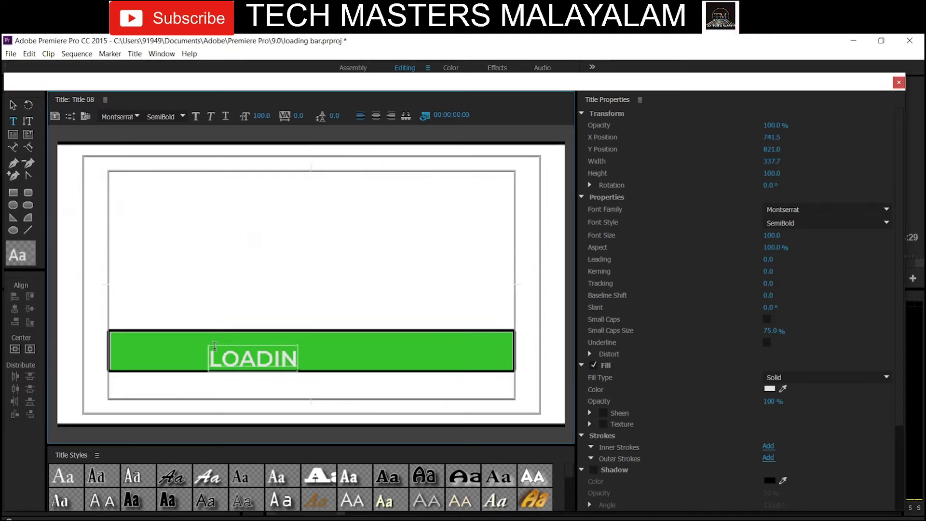
{"action": "type", "text": "G"}
{"action": "left_click", "coordinate": [13, 104]}
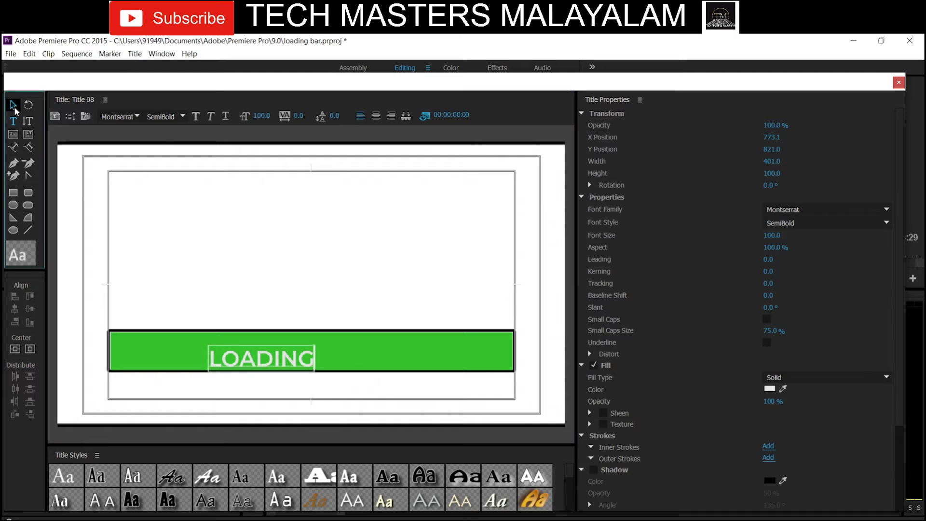
{"action": "left_click_drag", "start_coordinate": [299, 365], "coordinate": [298, 353]}
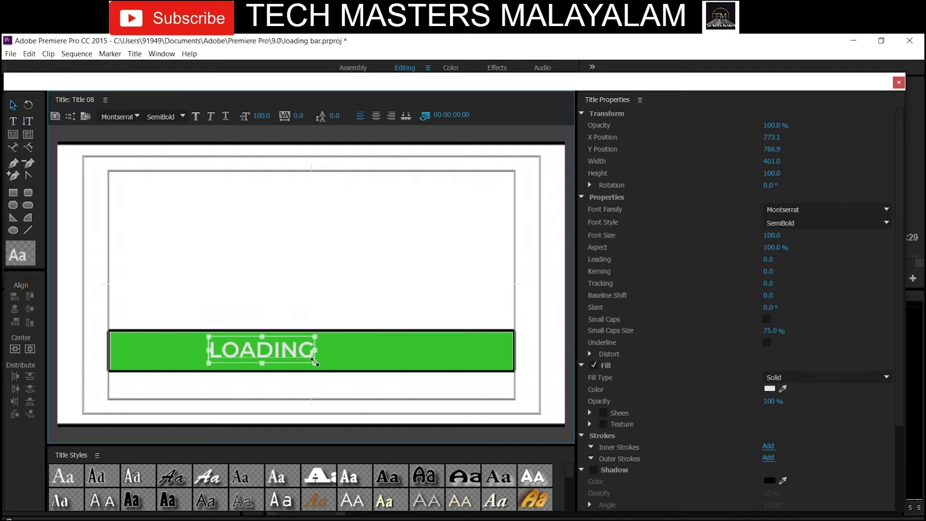
{"action": "mouse_move", "coordinate": [326, 365]}
{"action": "left_mouse_down"}
{"action": "mouse_move", "coordinate": [390, 371]}
{"action": "mouse_move", "coordinate": [365, 359]}
{"action": "left_mouse_up"}
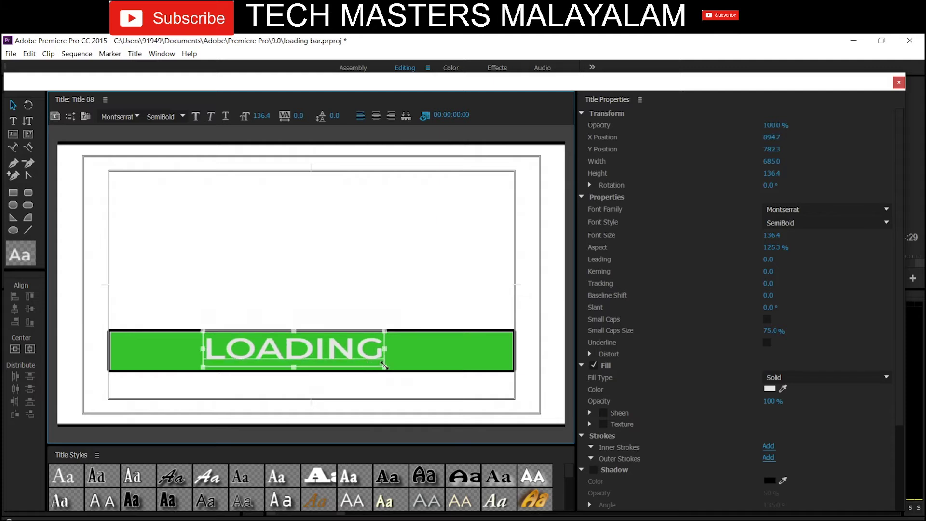
{"action": "left_click_drag", "start_coordinate": [388, 369], "coordinate": [393, 373]}
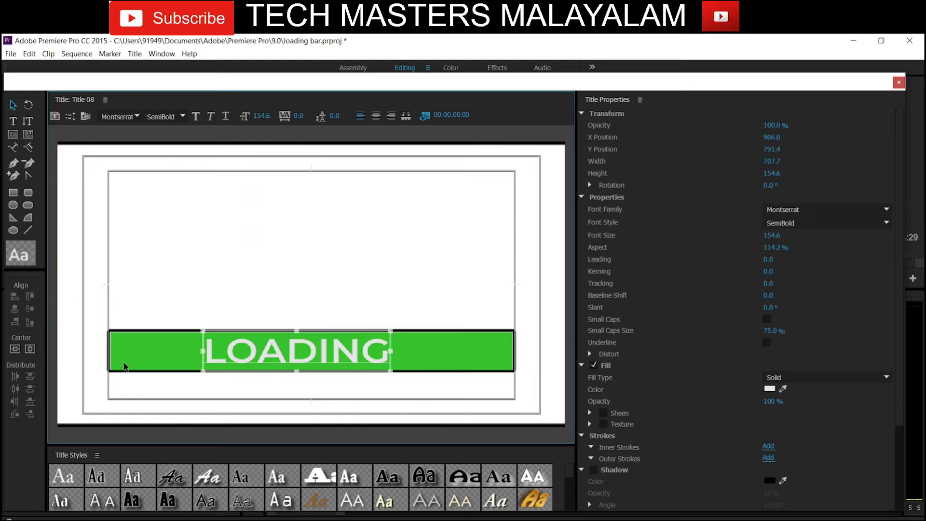
{"action": "left_click", "coordinate": [15, 348]}
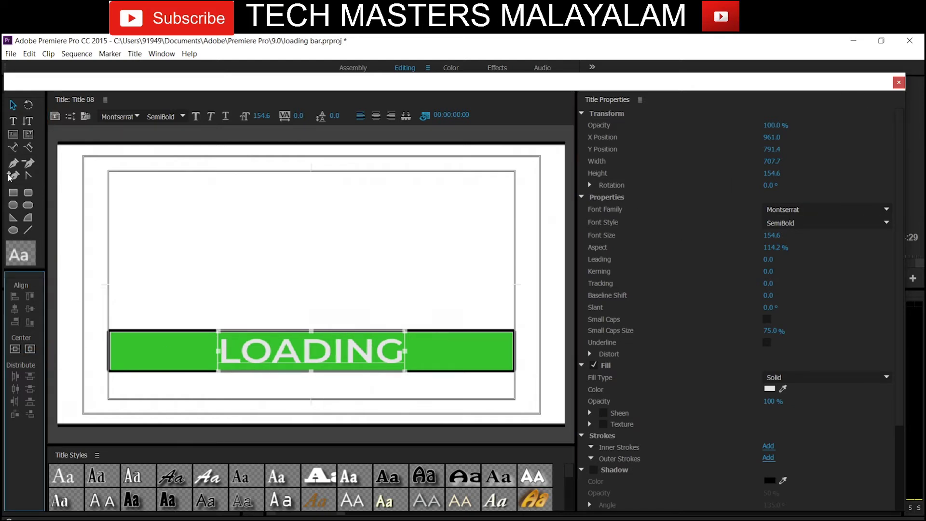
Append three dots so the text reads LOADING..
{"action": "left_click", "coordinate": [13, 120]}
{"action": "left_click", "coordinate": [375, 350]}
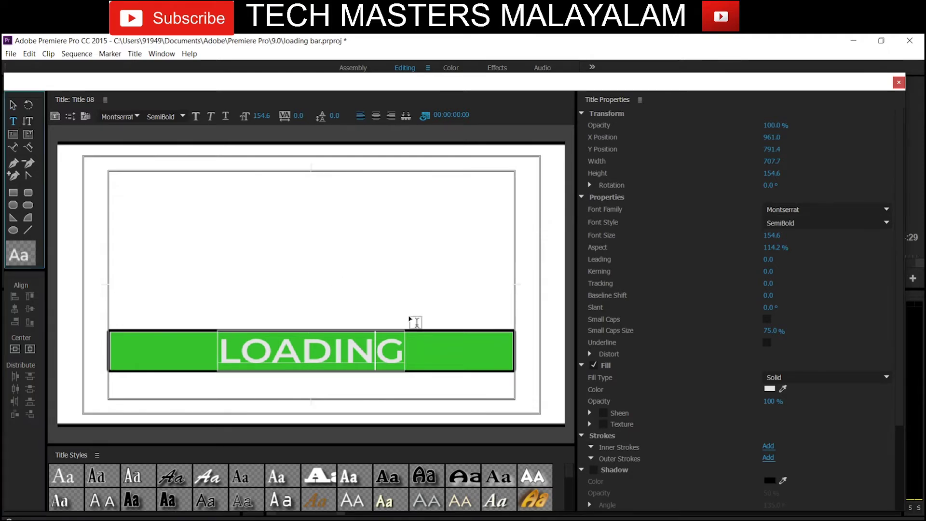
{"action": "left_click", "coordinate": [403, 351]}
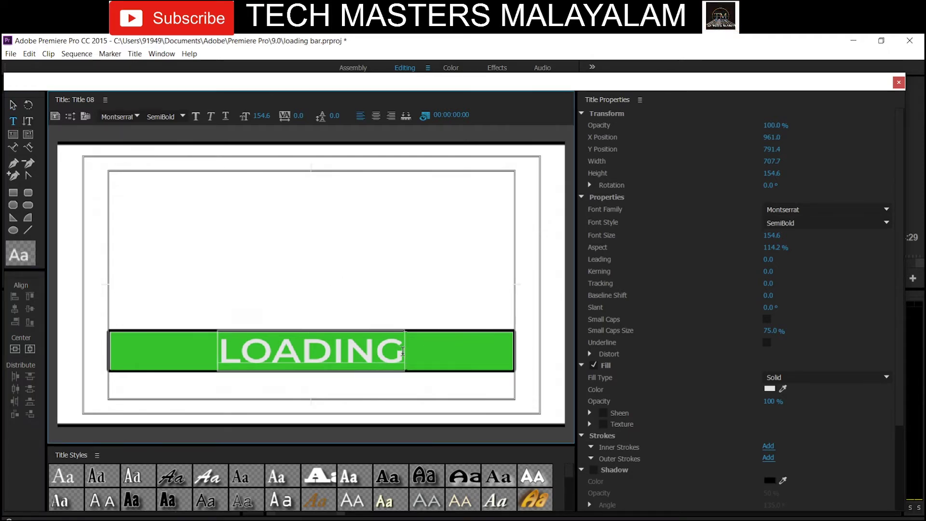
{"action": "type", "text": "...."}
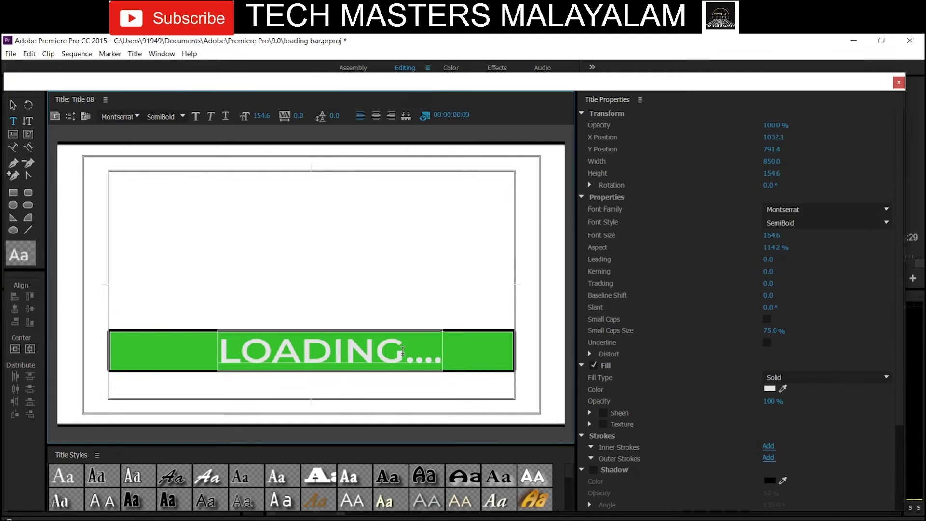
{"action": "key", "text": "BackSpace"}
Place Title 08 on V4 above Title 07, trimmed to end with the other clips
{"action": "left_click", "coordinate": [899, 83]}
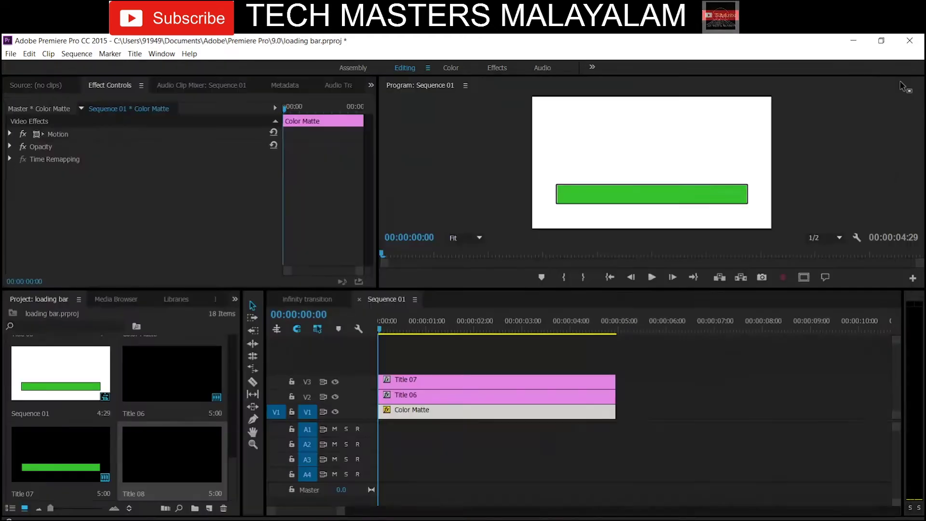
{"action": "left_click", "coordinate": [163, 474]}
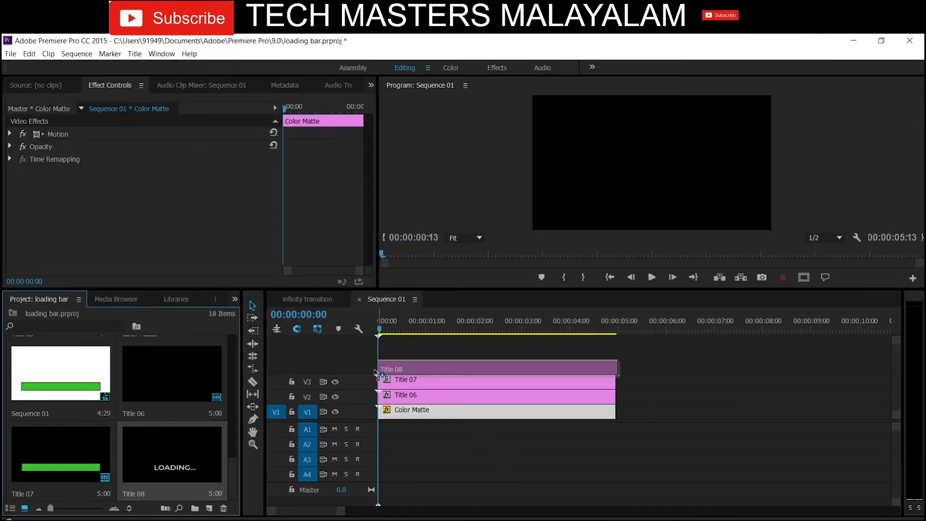
{"action": "left_click_drag", "start_coordinate": [163, 473], "coordinate": [554, 361]}
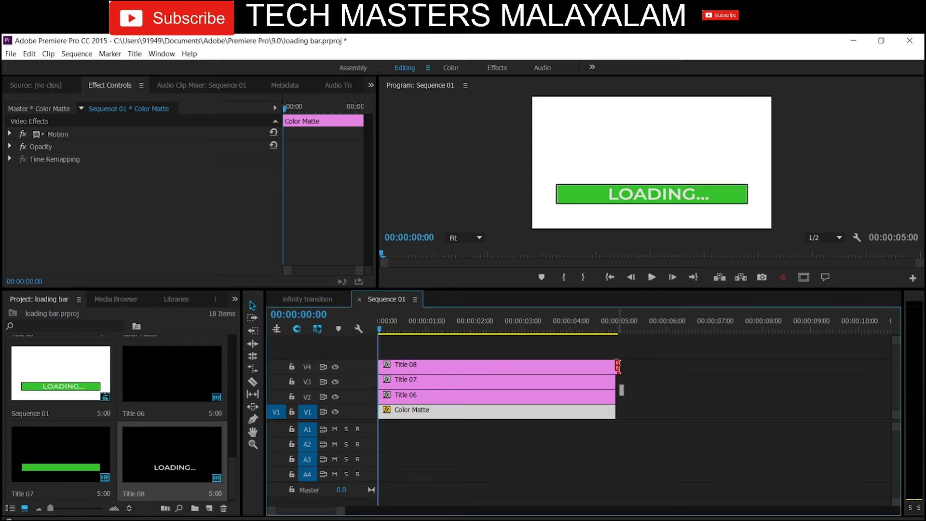
{"action": "left_click_drag", "start_coordinate": [618, 366], "coordinate": [617, 367]}
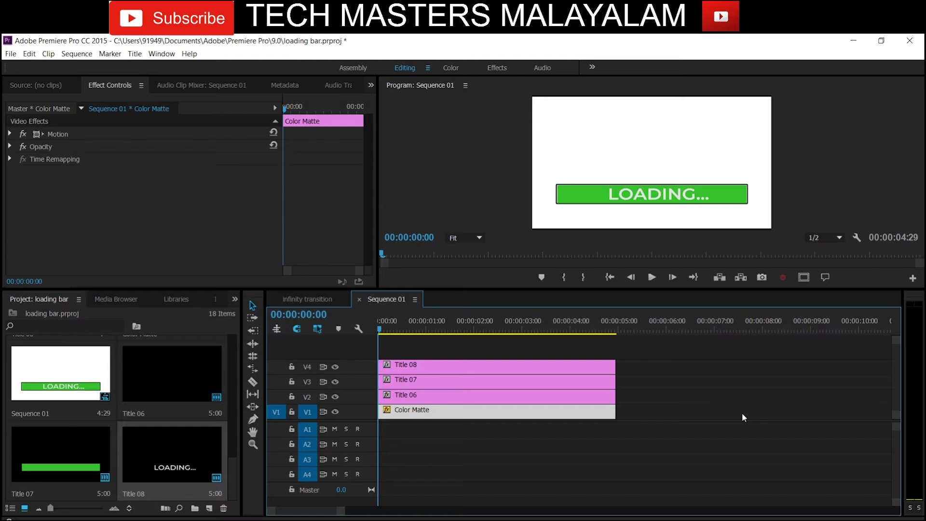
Maximize the Program monitor to check LOADING... over the green bar, then restore it
{"action": "left_click", "coordinate": [792, 207]}
{"action": "key", "text": "grave"}
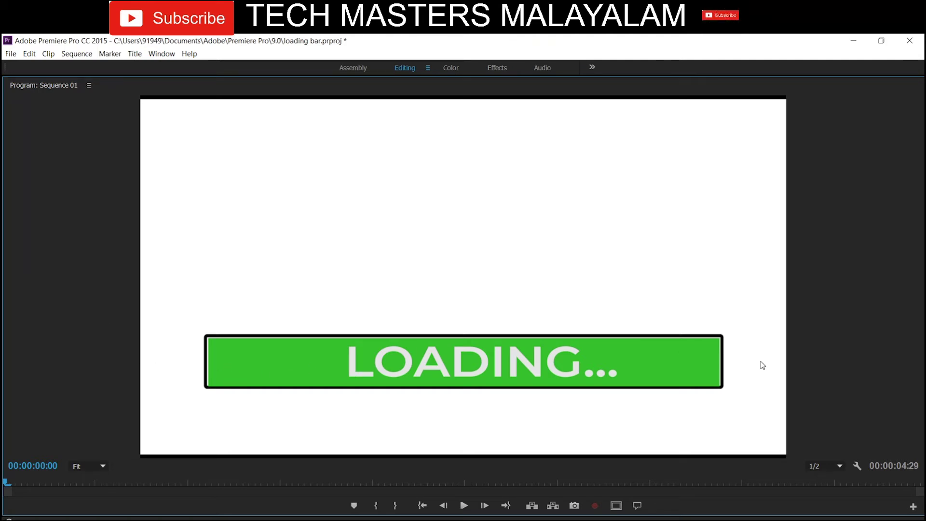
{"action": "key", "text": "grave"}
Show the Effects panel and search it for 'LINE' to find Linear Wipe
{"action": "left_click", "coordinate": [235, 299]}
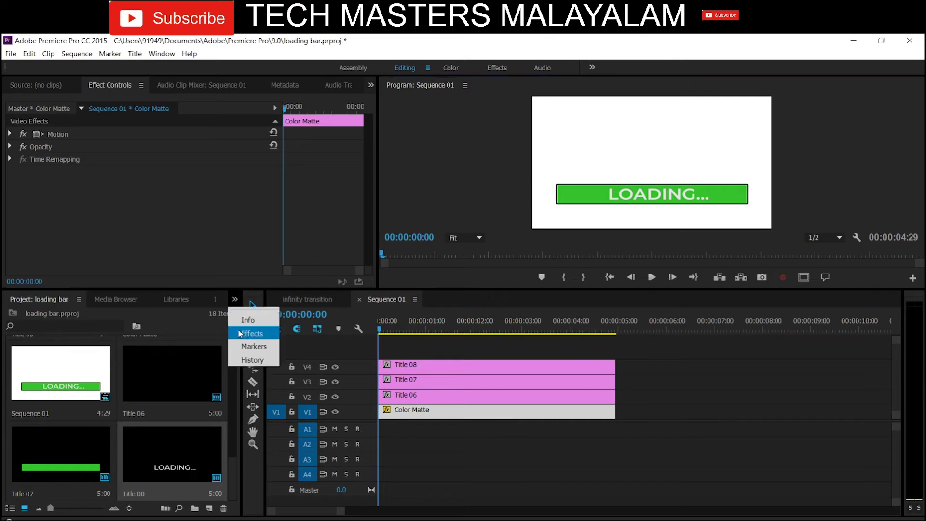
{"action": "left_click", "coordinate": [251, 332]}
{"action": "left_click", "coordinate": [126, 315]}
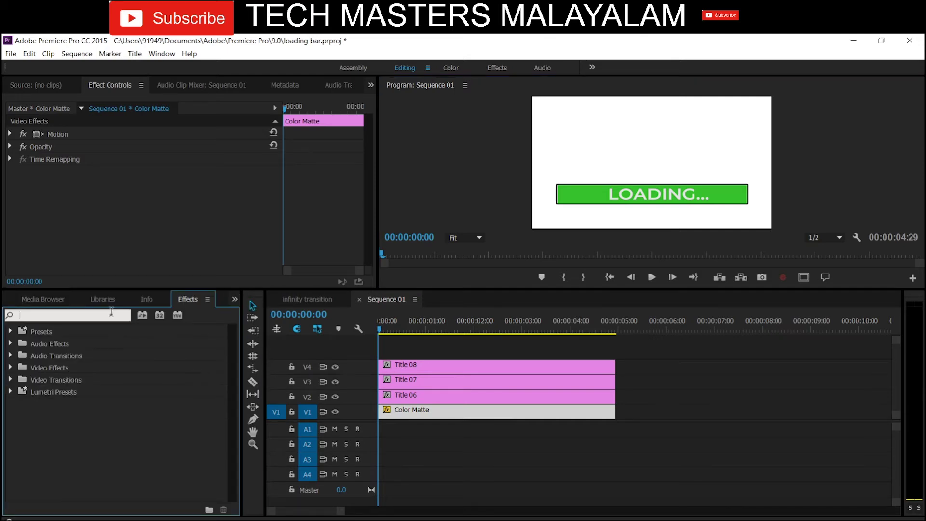
{"action": "type", "text": "LINEAR"}
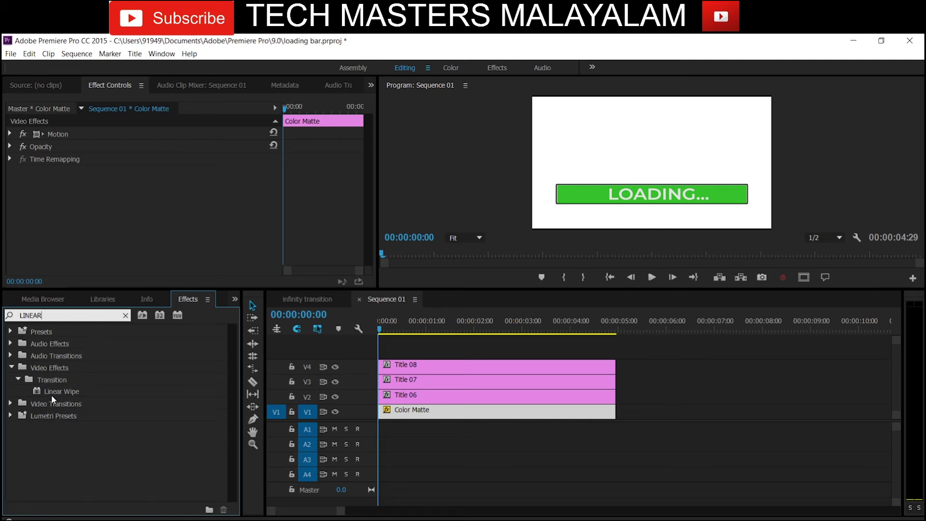
Try dropping Linear Wipe on the timeline, inspect Title 08, then select green-bar clip Title 07
{"action": "left_click_drag", "start_coordinate": [48, 389], "coordinate": [200, 378]}
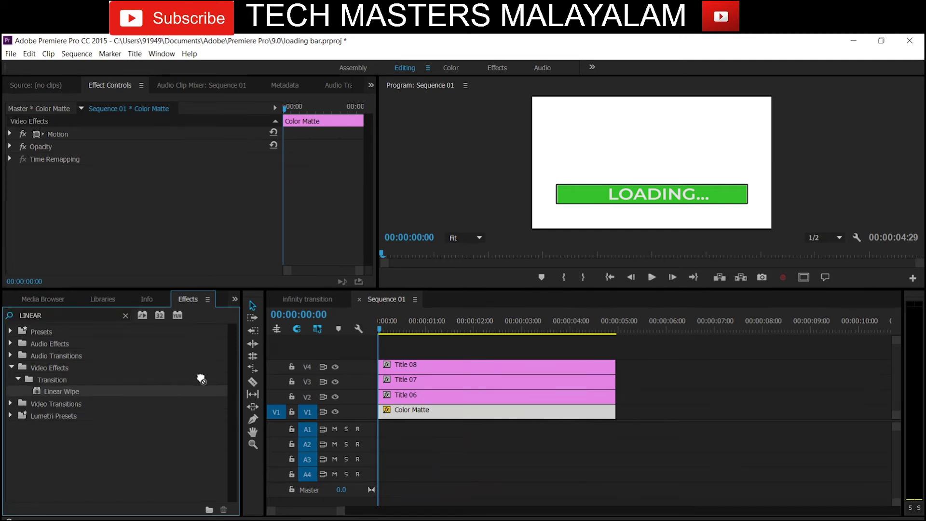
{"action": "left_click_drag", "start_coordinate": [202, 379], "coordinate": [285, 357]}
{"action": "double_click", "coordinate": [431, 362]}
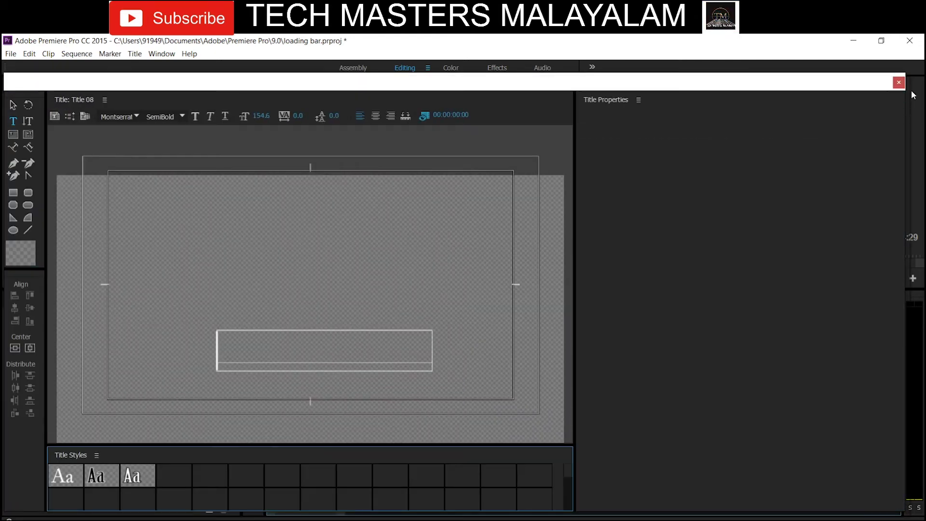
{"action": "left_click", "coordinate": [898, 83]}
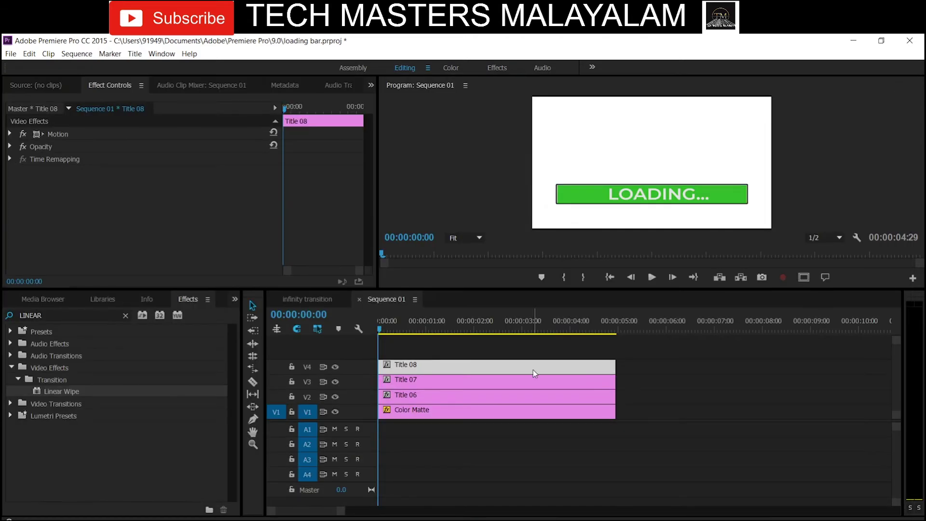
{"action": "left_click", "coordinate": [497, 382]}
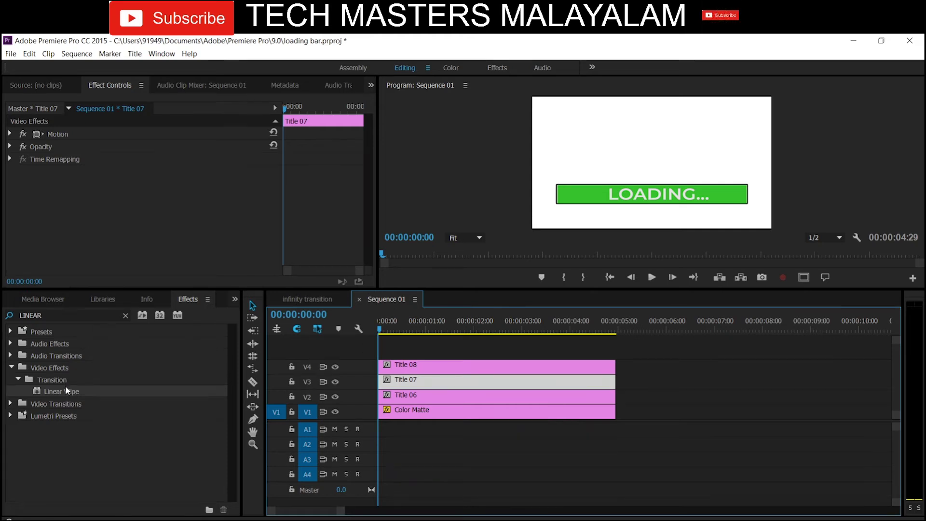
Apply Linear Wipe to Title 07 with a -90° wipe angle and completion raised to 96%
{"action": "left_click_drag", "start_coordinate": [65, 390], "coordinate": [426, 380]}
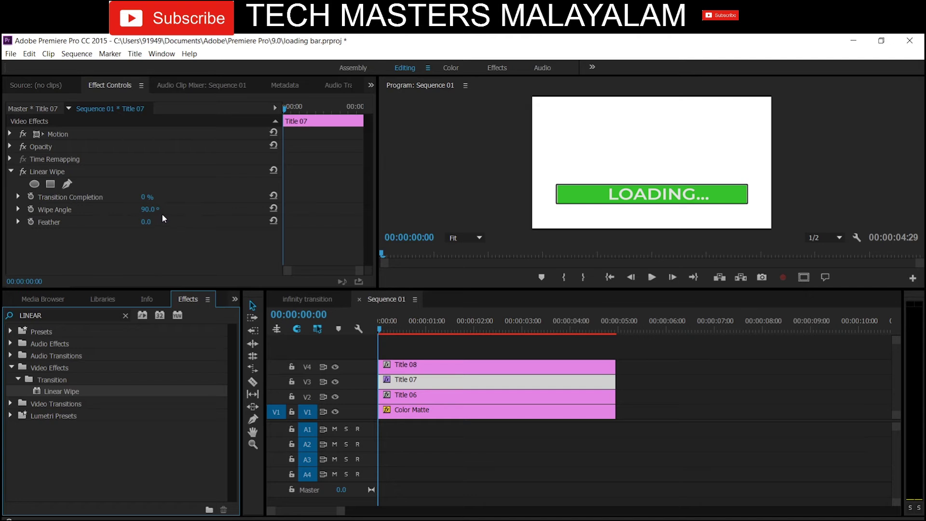
{"action": "left_click", "coordinate": [149, 210]}
{"action": "key", "text": "BackSpace"}
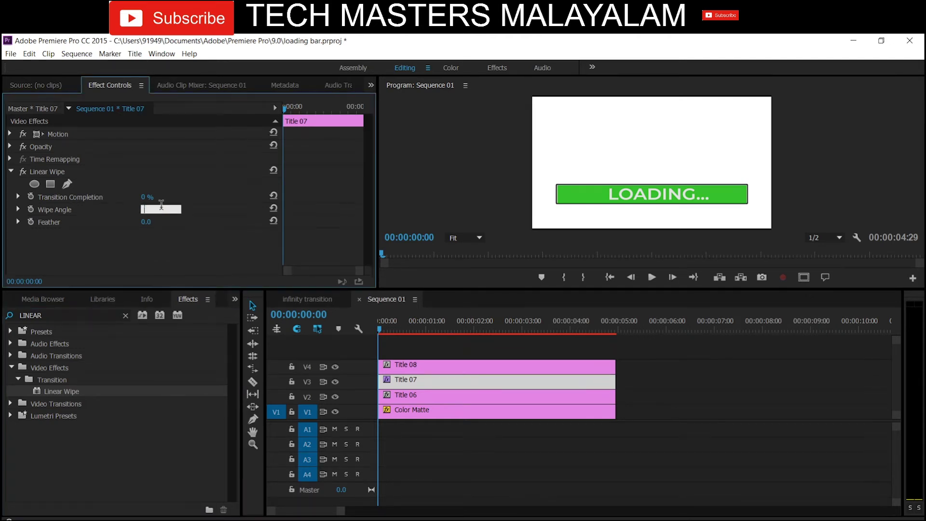
{"action": "type", "text": "-90"}
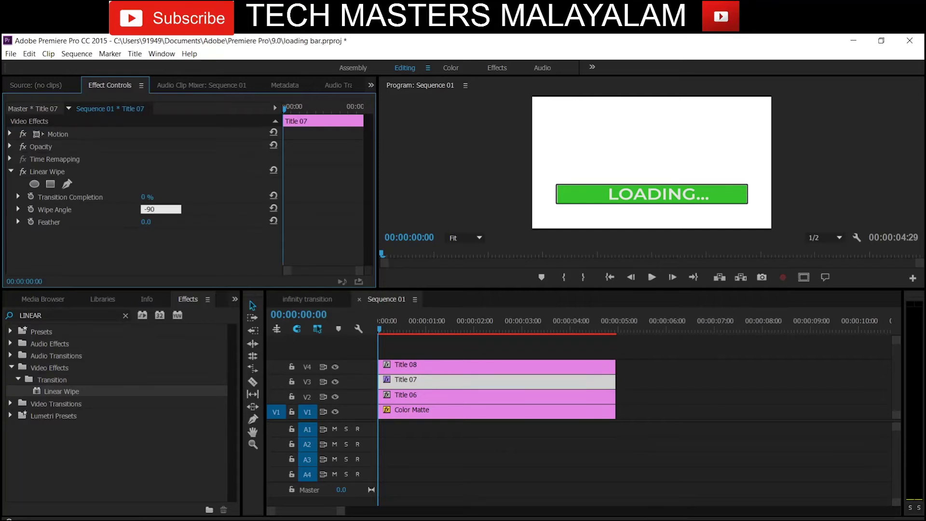
{"action": "key", "text": "Return"}
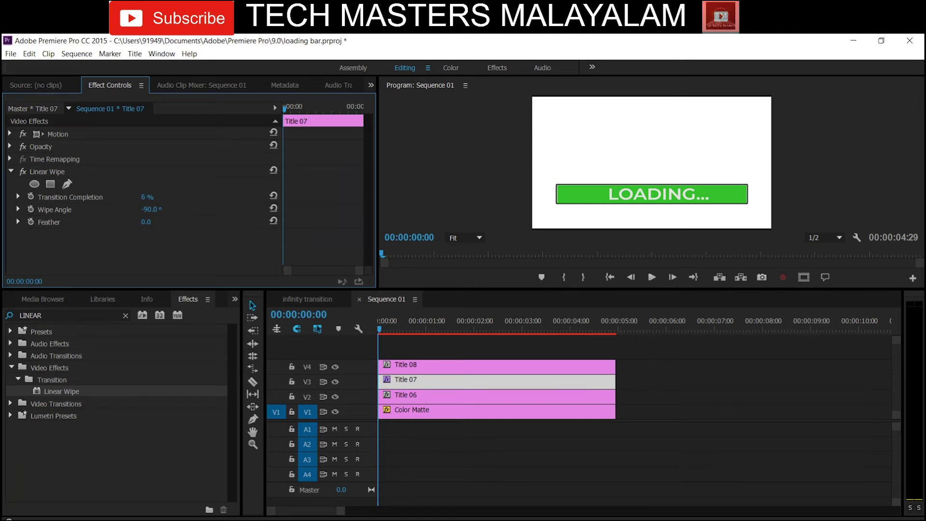
{"action": "left_click_drag", "start_coordinate": [146, 196], "coordinate": [191, 196]}
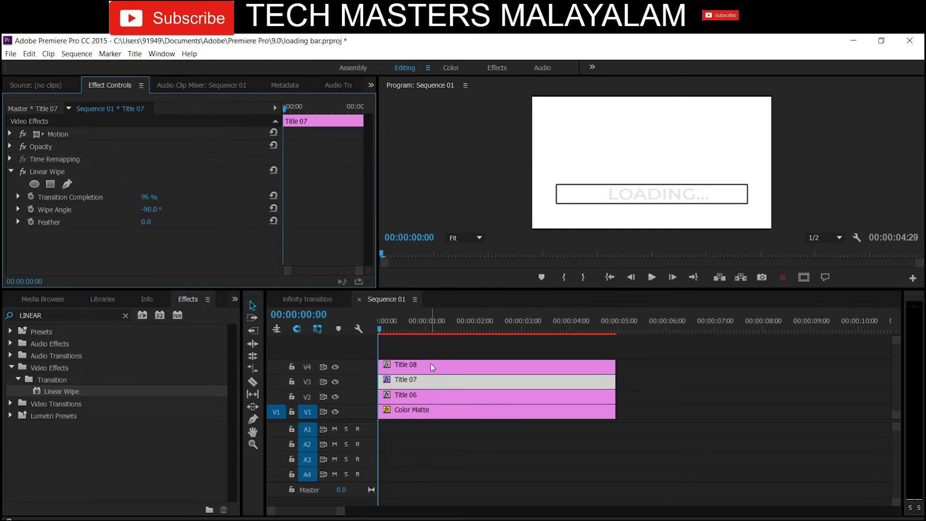
Change the Color Matte colour to teal #19A7AE (hue 182°), then recheck and confirm it
{"action": "double_click", "coordinate": [410, 413]}
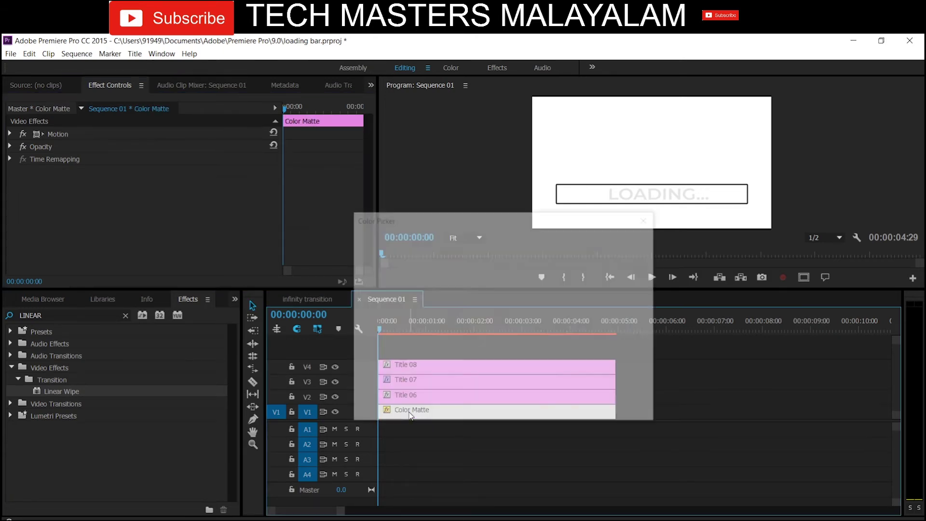
{"action": "left_click", "coordinate": [528, 337]}
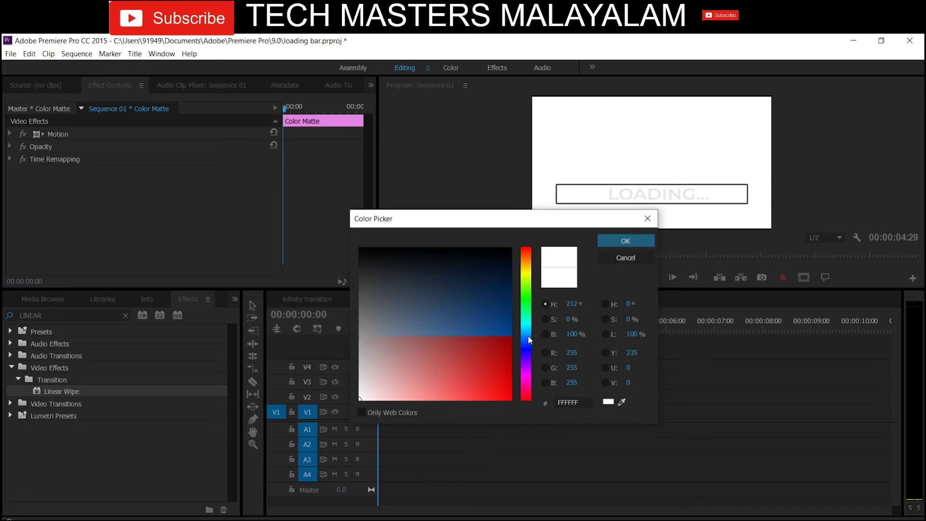
{"action": "left_click_drag", "start_coordinate": [528, 335], "coordinate": [528, 325]}
{"action": "left_click", "coordinate": [489, 352]}
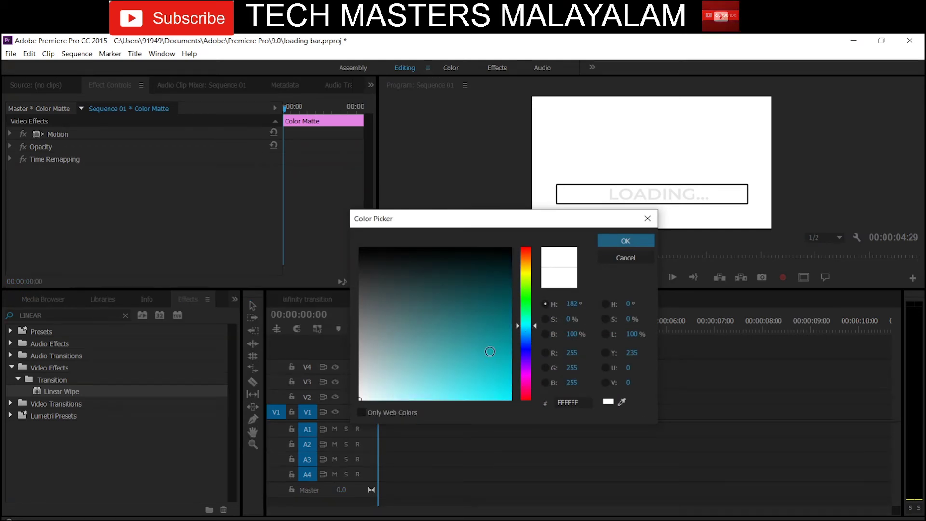
{"action": "left_click", "coordinate": [641, 237]}
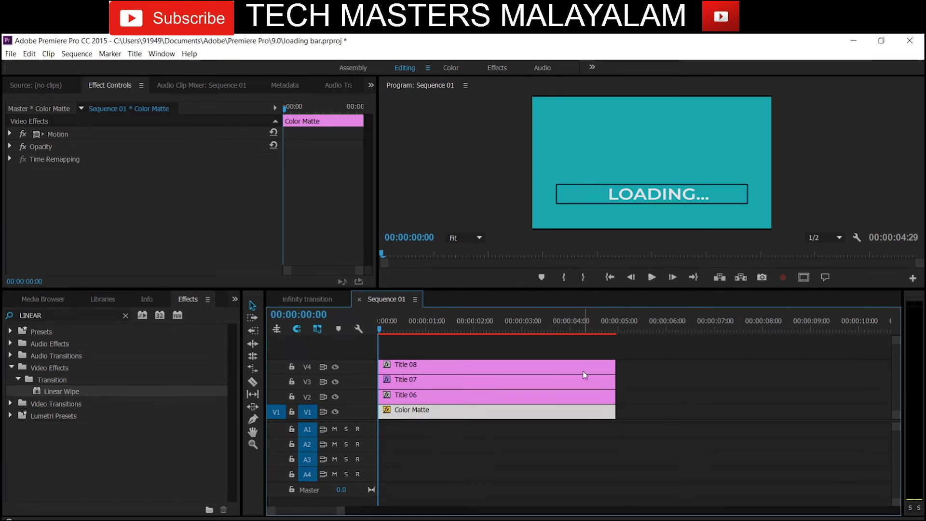
{"action": "double_click", "coordinate": [538, 410]}
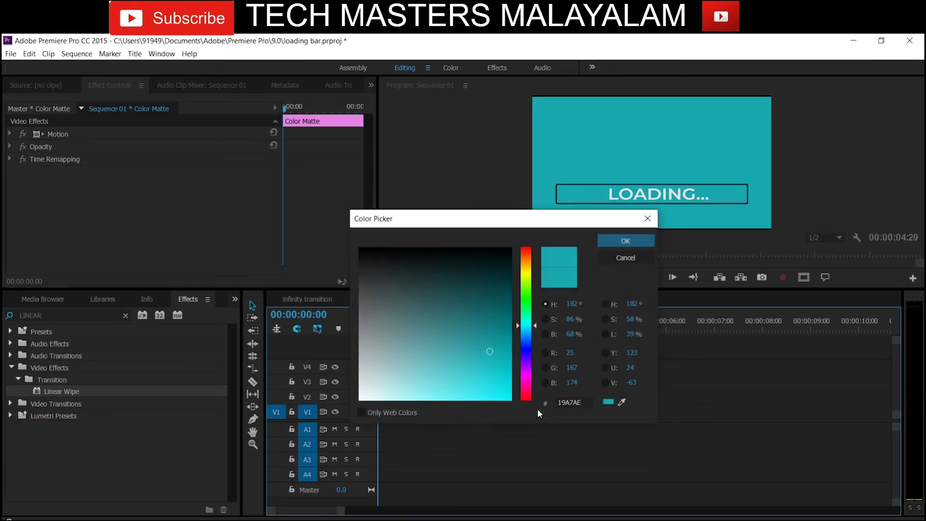
{"action": "left_click", "coordinate": [634, 242]}
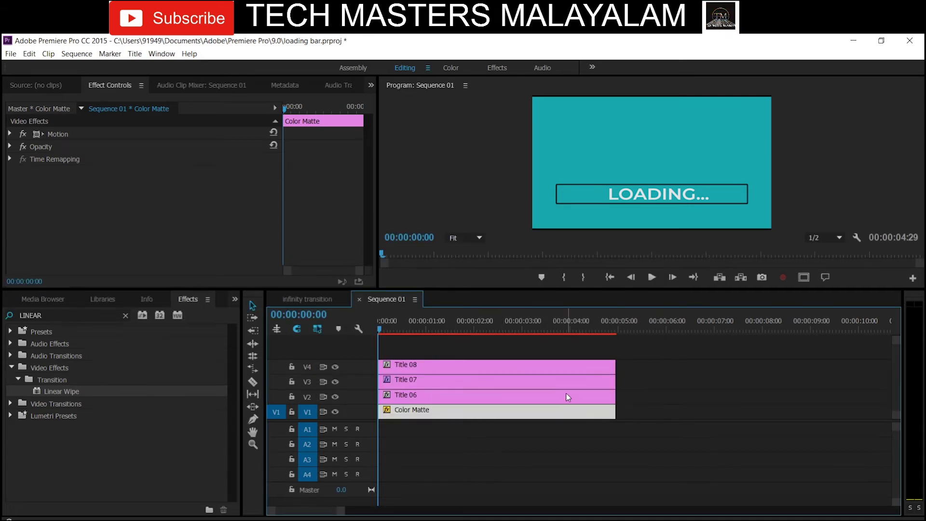
Keyframe Title 07's Transition Completion at 96% at the start and 0% near 00:00:04:17
{"action": "left_click", "coordinate": [484, 395]}
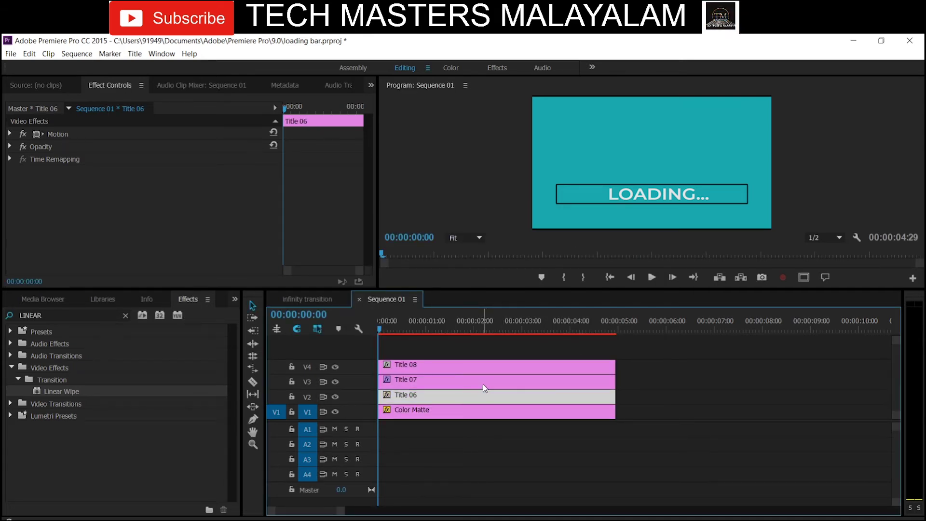
{"action": "left_click", "coordinate": [482, 381]}
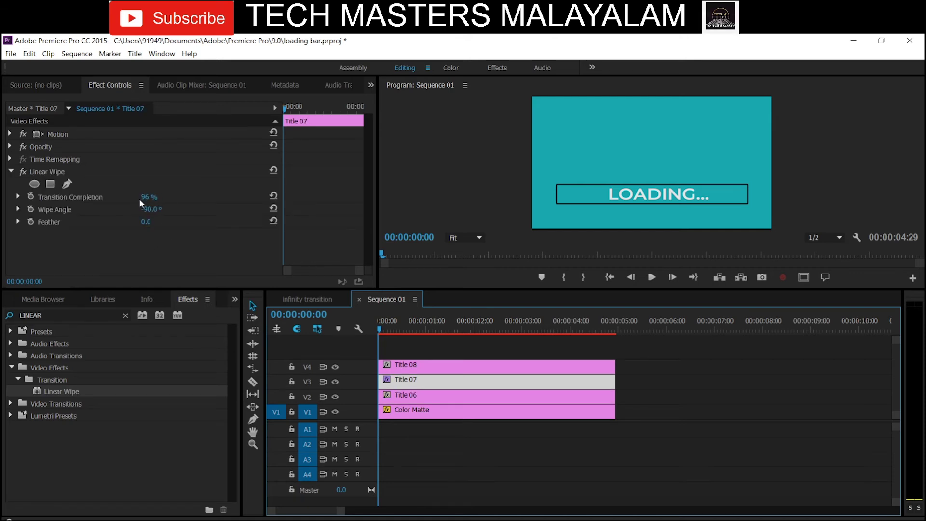
{"action": "left_click", "coordinate": [31, 195]}
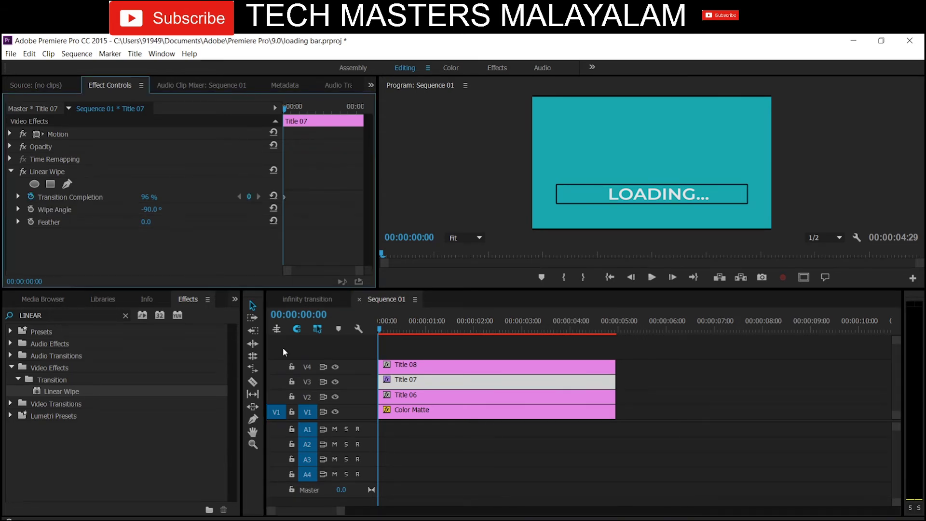
{"action": "mouse_move", "coordinate": [599, 326]}
{"action": "left_mouse_down"}
{"action": "mouse_move", "coordinate": [610, 337]}
{"action": "mouse_move", "coordinate": [599, 337]}
{"action": "left_mouse_up"}
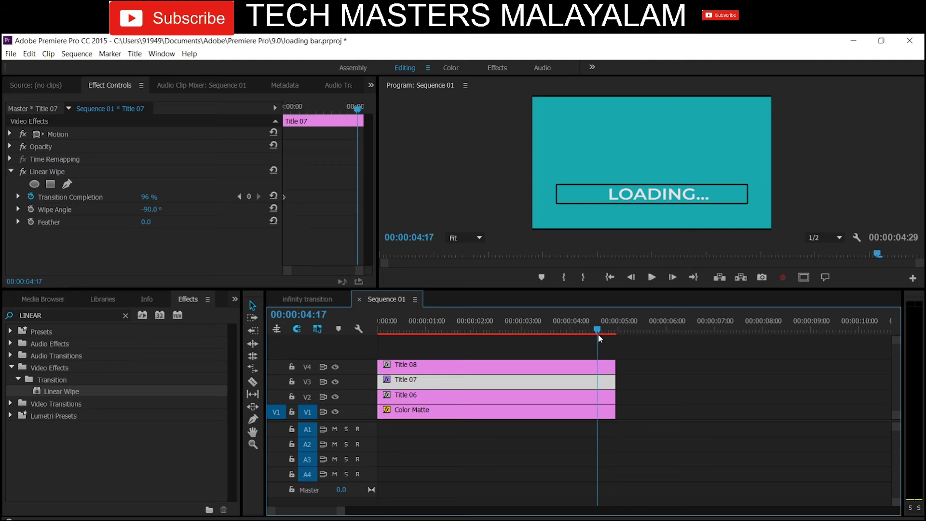
{"action": "left_click", "coordinate": [148, 197]}
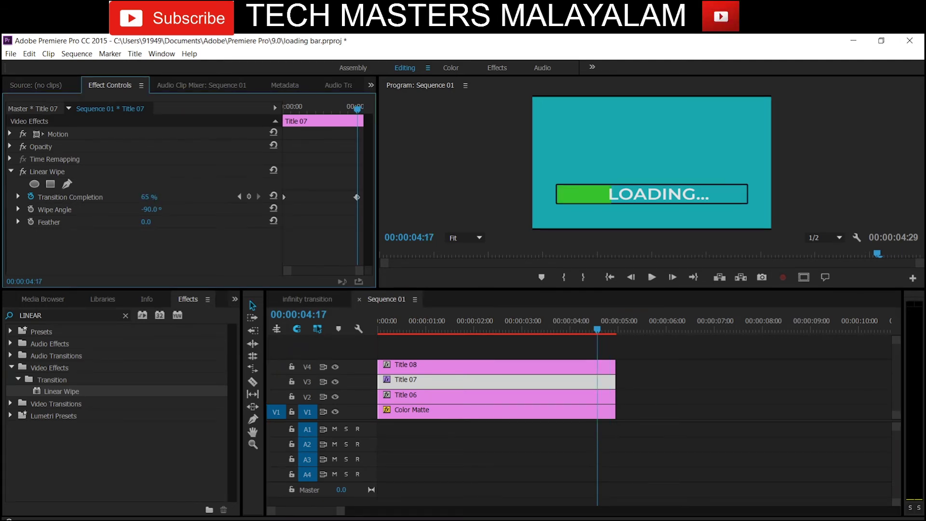
{"action": "left_click_drag", "start_coordinate": [147, 197], "coordinate": [102, 197]}
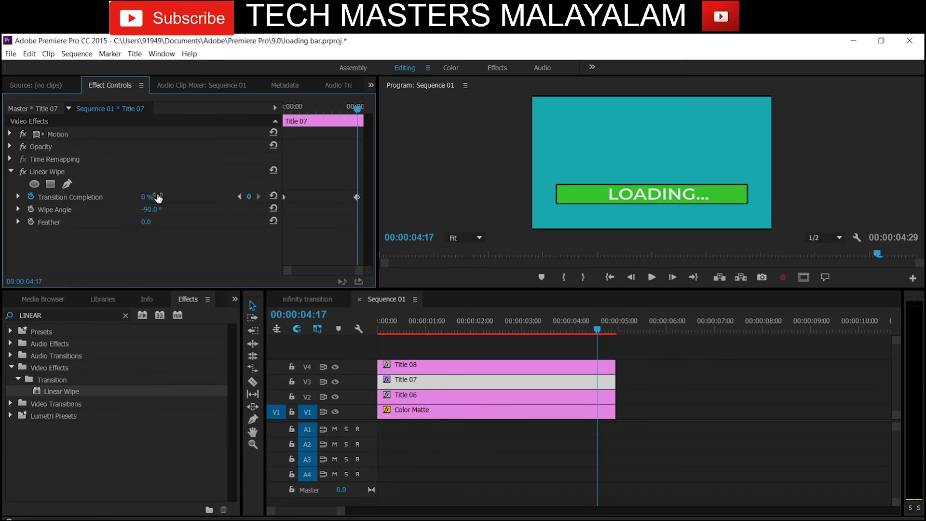
Scrub the playhead through the early frames to preview the green bar filling
{"action": "left_click", "coordinate": [384, 330]}
{"action": "left_click_drag", "start_coordinate": [385, 331], "coordinate": [432, 334]}
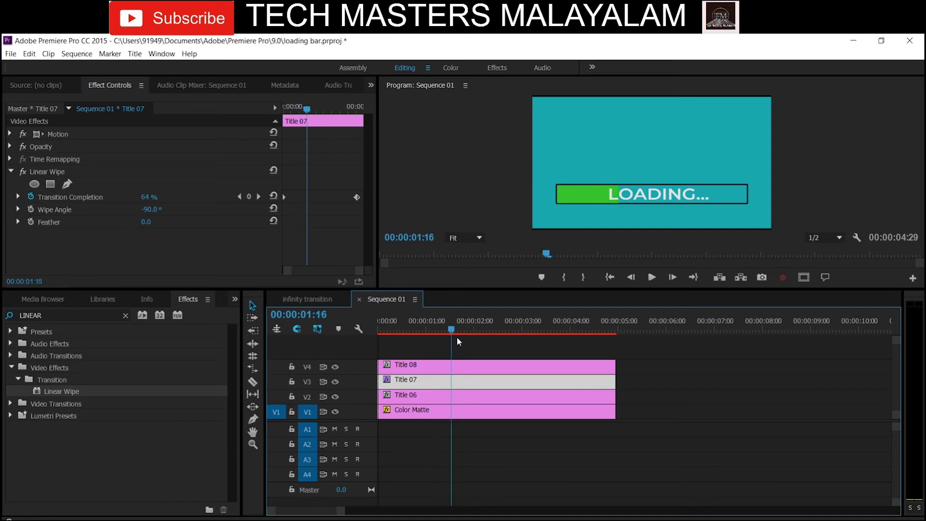
{"action": "left_click_drag", "start_coordinate": [433, 334], "coordinate": [395, 331]}
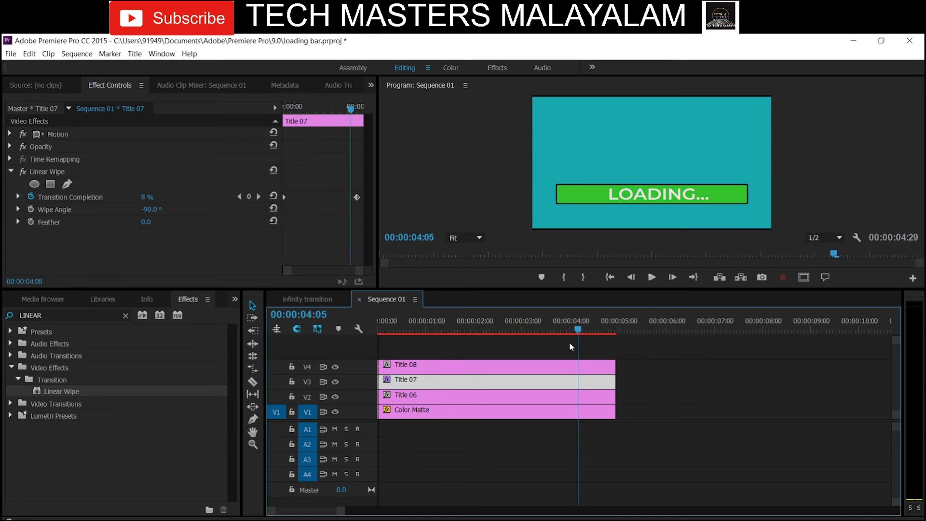
{"action": "left_click_drag", "start_coordinate": [422, 333], "coordinate": [394, 337]}
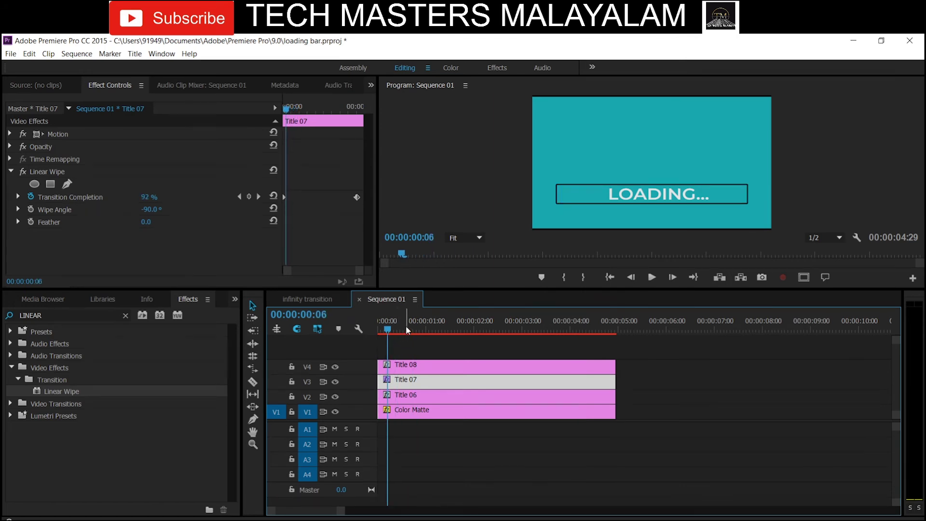
{"action": "mouse_move", "coordinate": [414, 327]}
{"action": "left_mouse_down"}
{"action": "mouse_move", "coordinate": [504, 359]}
{"action": "mouse_move", "coordinate": [392, 333]}
{"action": "left_mouse_up"}
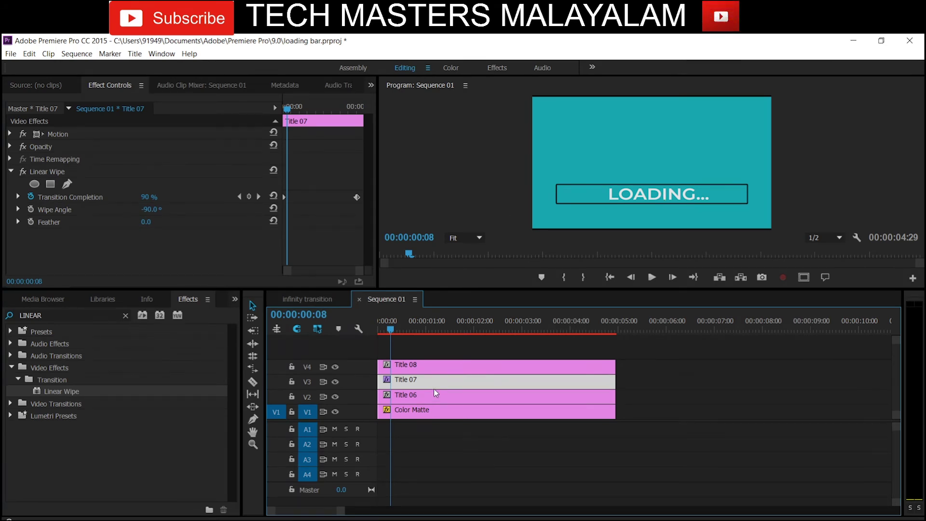
Select Title 08 and briefly hide, then reshow, the green bar and outline tracks
{"action": "left_click", "coordinate": [433, 362]}
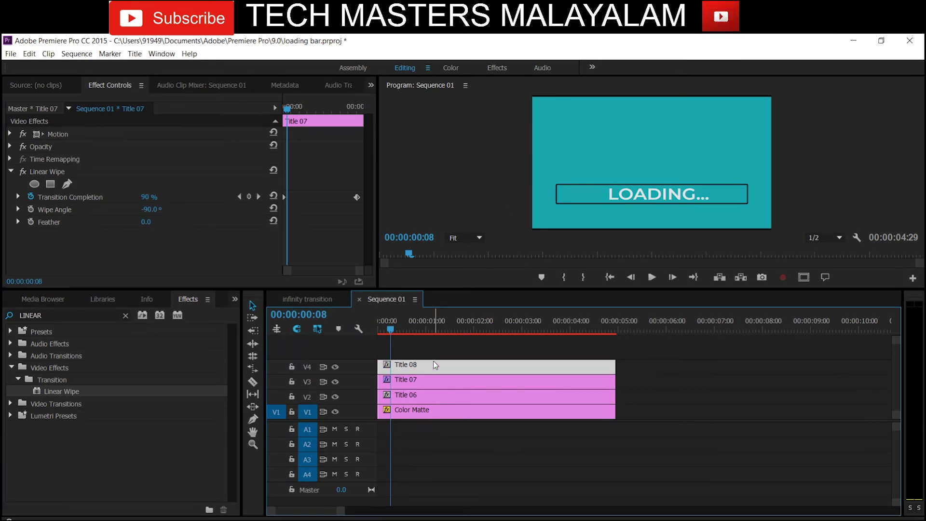
{"action": "left_click", "coordinate": [335, 396]}
{"action": "left_click", "coordinate": [335, 381]}
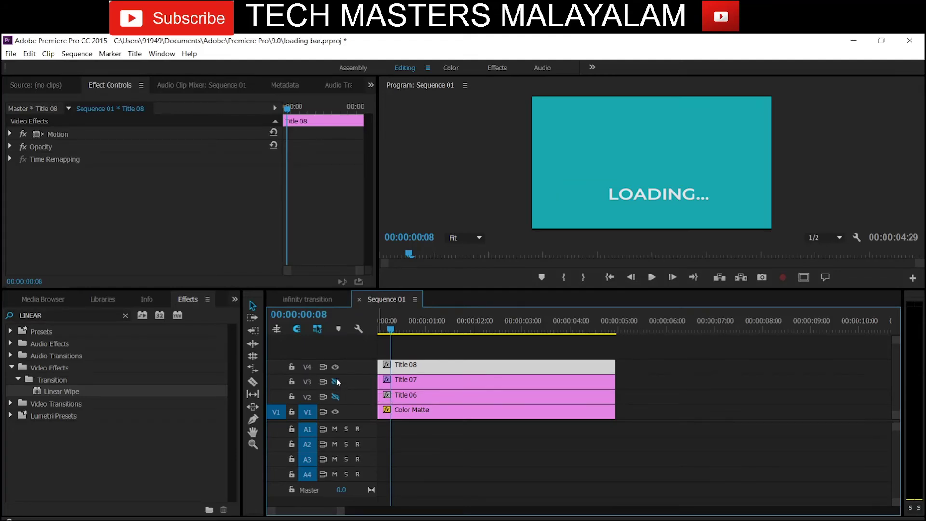
{"action": "left_click", "coordinate": [335, 382]}
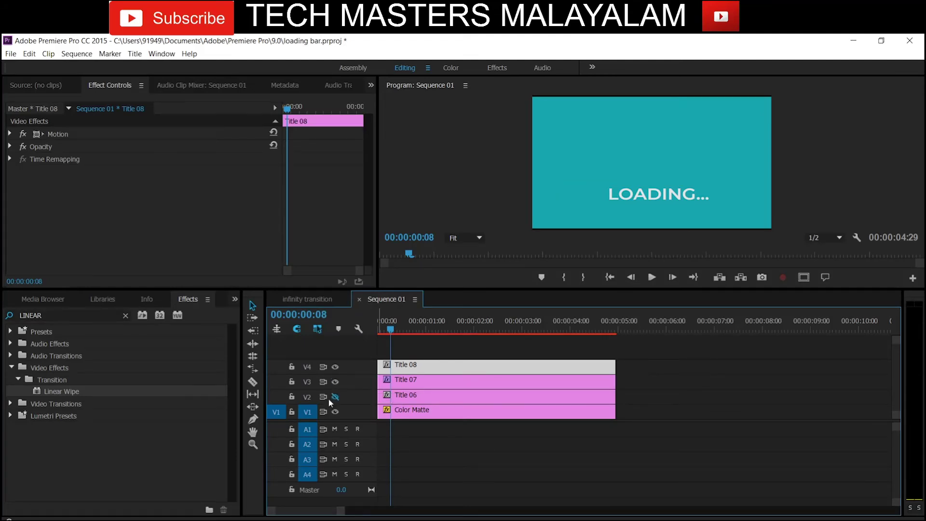
{"action": "left_click", "coordinate": [335, 397]}
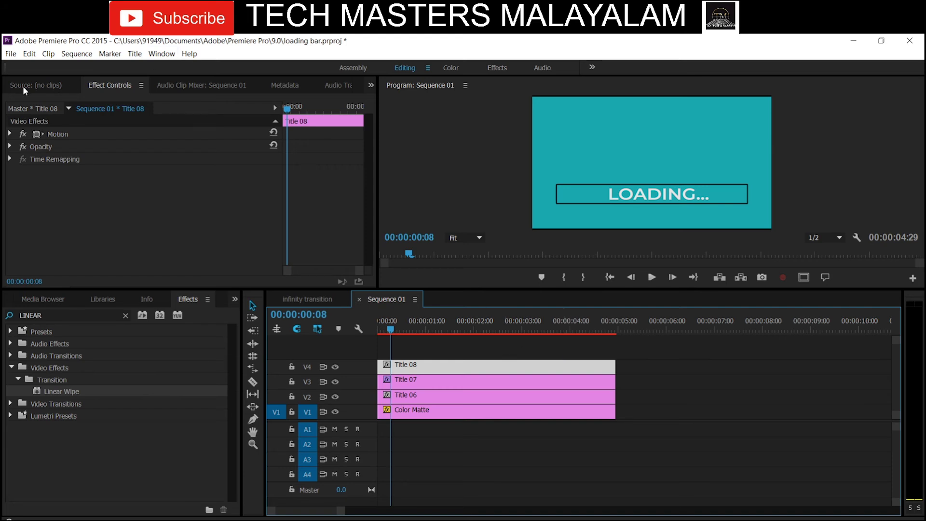
Keyframe Title 08's Opacity at 0% at 00:00:00:00, then move the playhead to frame 10
{"action": "left_click_drag", "start_coordinate": [383, 337], "coordinate": [372, 334]}
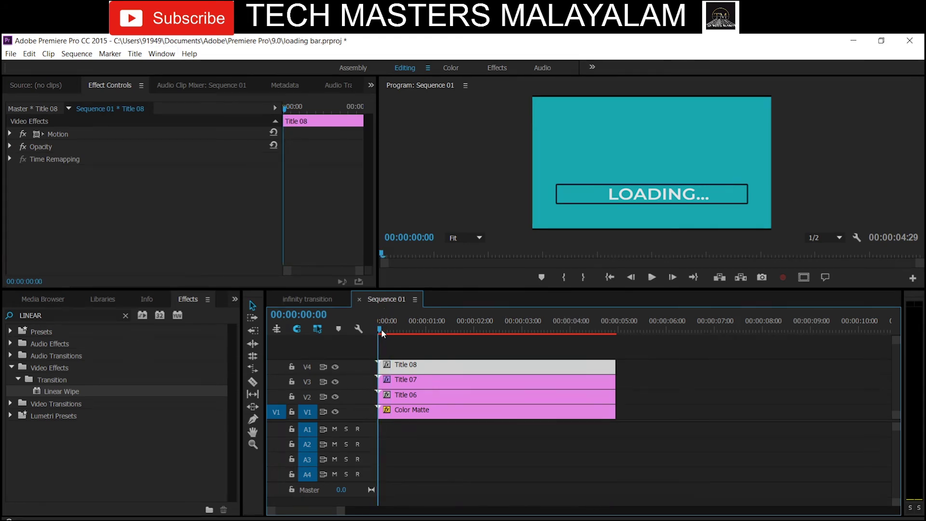
{"action": "left_click", "coordinate": [11, 147]}
{"action": "left_click", "coordinate": [10, 147]}
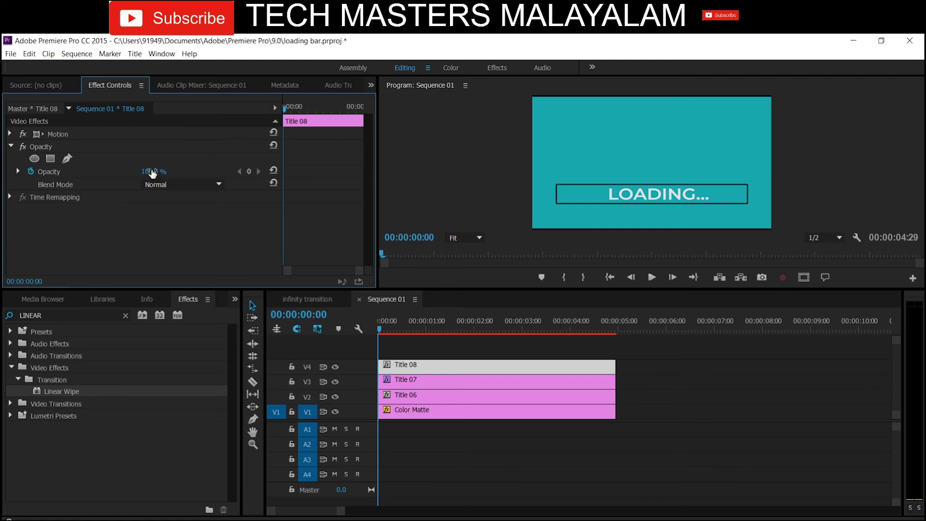
{"action": "left_click_drag", "start_coordinate": [152, 171], "coordinate": [96, 171]}
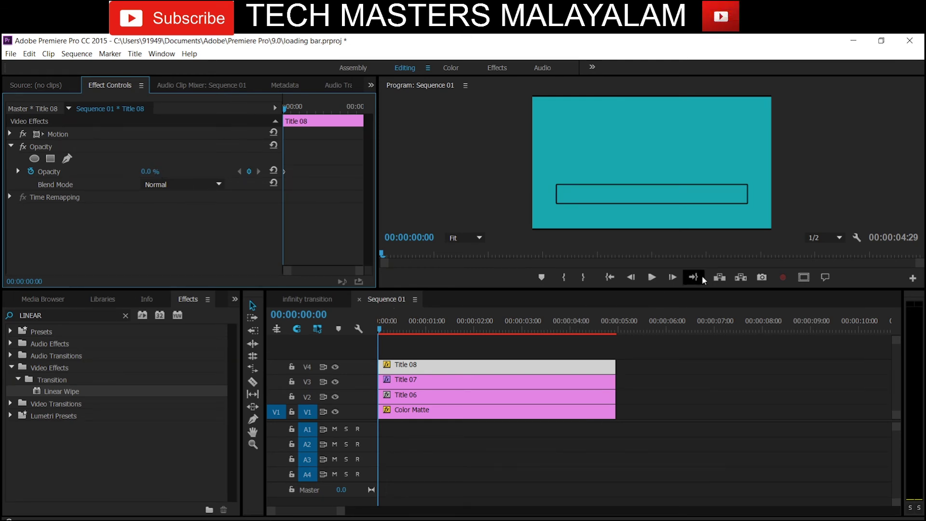
{"action": "left_click", "coordinate": [673, 277]}
{"action": "left_click", "coordinate": [673, 277]}
{"action": "left_click", "coordinate": [673, 278]}
{"action": "left_click", "coordinate": [673, 278]}
{"action": "left_click", "coordinate": [673, 277]}
{"action": "left_click", "coordinate": [674, 278]}
{"action": "left_click", "coordinate": [673, 278]}
{"action": "left_click", "coordinate": [674, 278]}
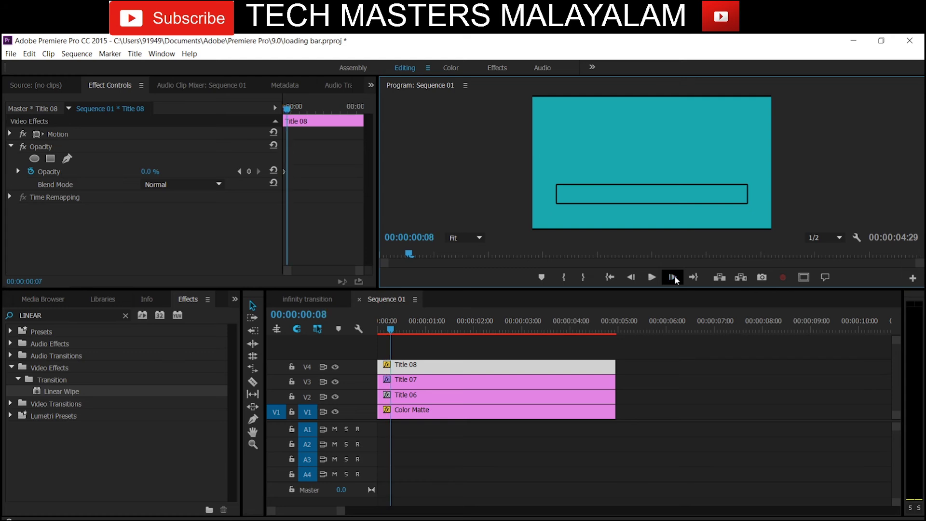
{"action": "left_click", "coordinate": [674, 278]}
{"action": "left_click", "coordinate": [674, 278]}
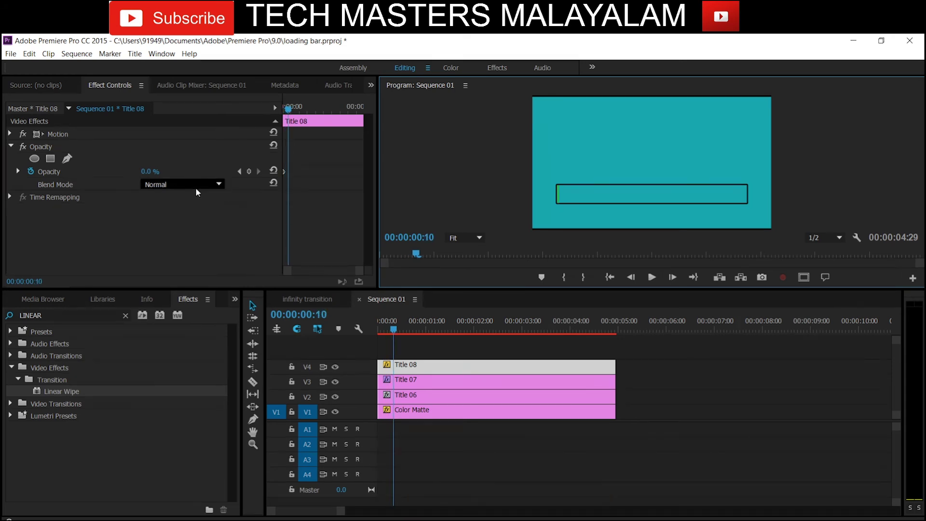
Set Opacity to 100% at frame 10, Alt-drag the 0%/100% keyframe pair along the clip, and preview
{"action": "left_click_drag", "start_coordinate": [148, 174], "coordinate": [203, 174]}
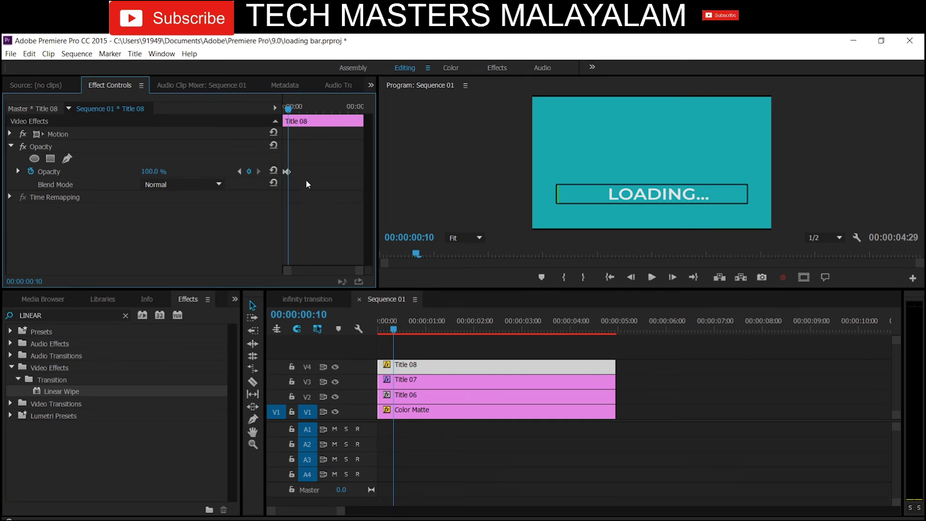
{"action": "mouse_move", "coordinate": [305, 179]}
{"action": "left_mouse_down"}
{"action": "mouse_move", "coordinate": [283, 161]}
{"action": "mouse_move", "coordinate": [270, 165]}
{"action": "left_mouse_up"}
{"action": "left_click_drag", "start_coordinate": [288, 172], "coordinate": [305, 175]}
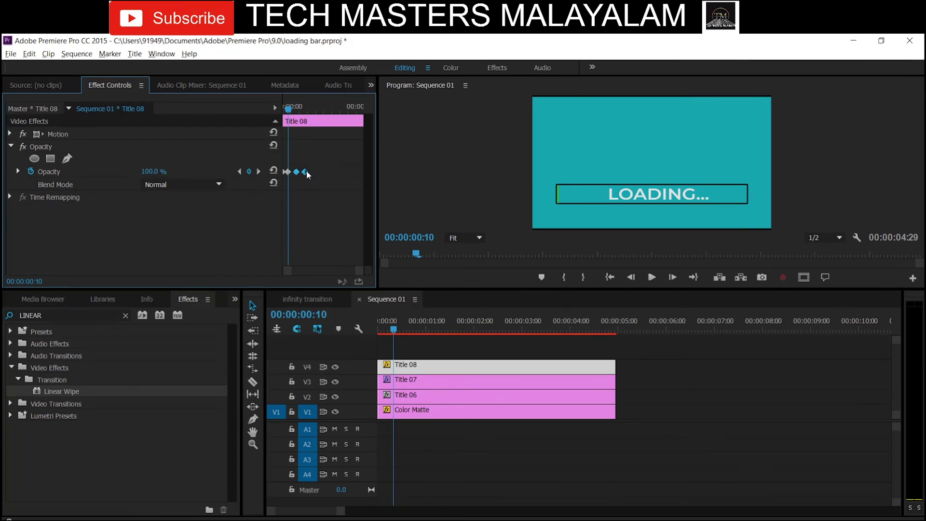
{"action": "left_click_drag", "start_coordinate": [307, 172], "coordinate": [322, 178]}
{"action": "mouse_move", "coordinate": [336, 176]}
{"action": "left_mouse_down"}
{"action": "mouse_move", "coordinate": [316, 165]}
{"action": "mouse_move", "coordinate": [339, 174]}
{"action": "left_mouse_up"}
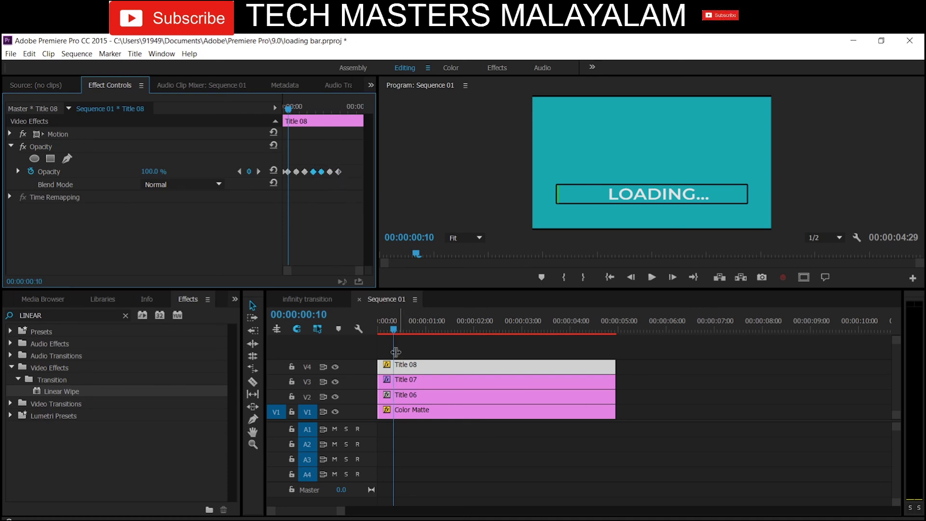
{"action": "left_click_drag", "start_coordinate": [392, 331], "coordinate": [475, 347]}
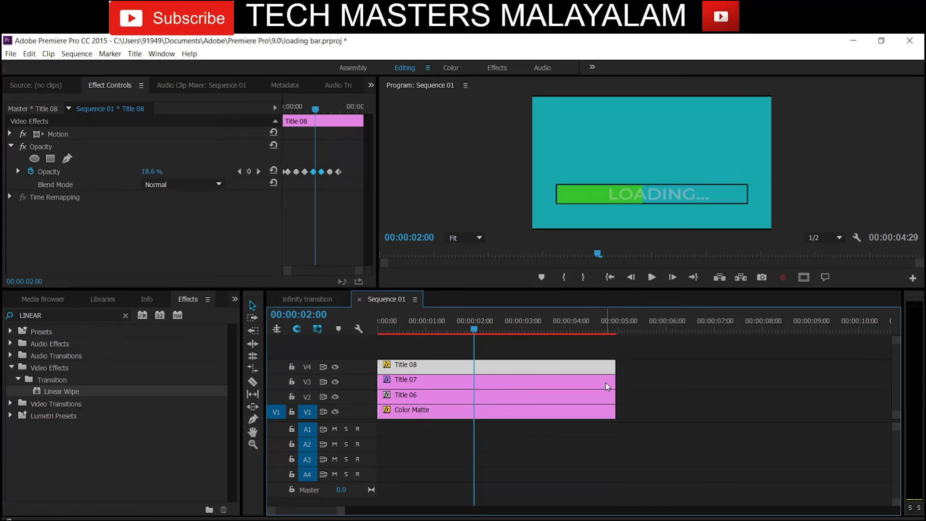